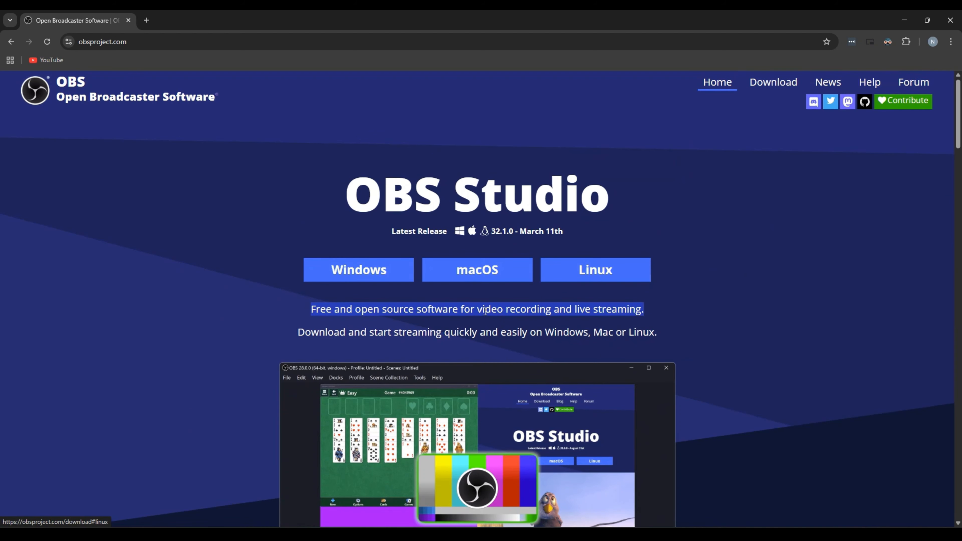
Download the Windows version of OBS Studio from the project's website
click(359, 270)
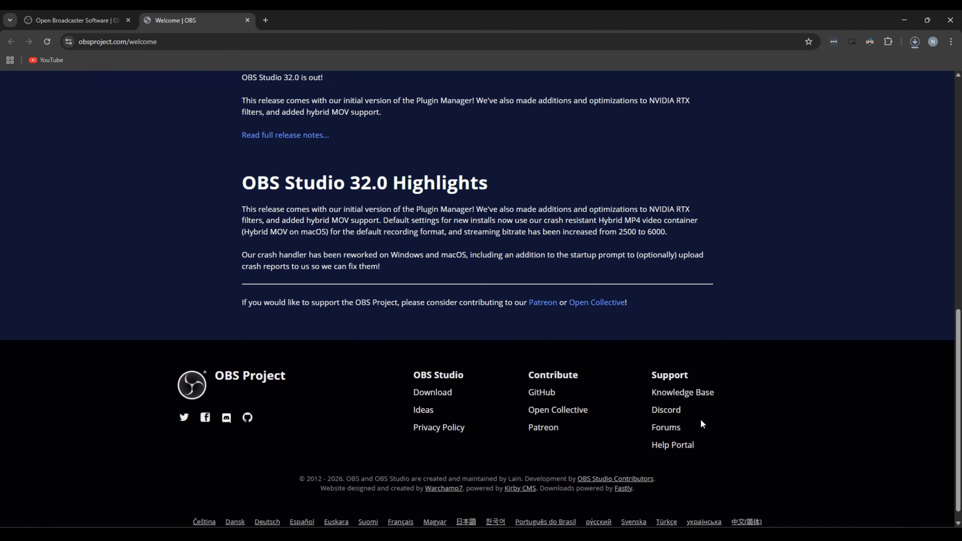
scroll(700, 423, up, 10)
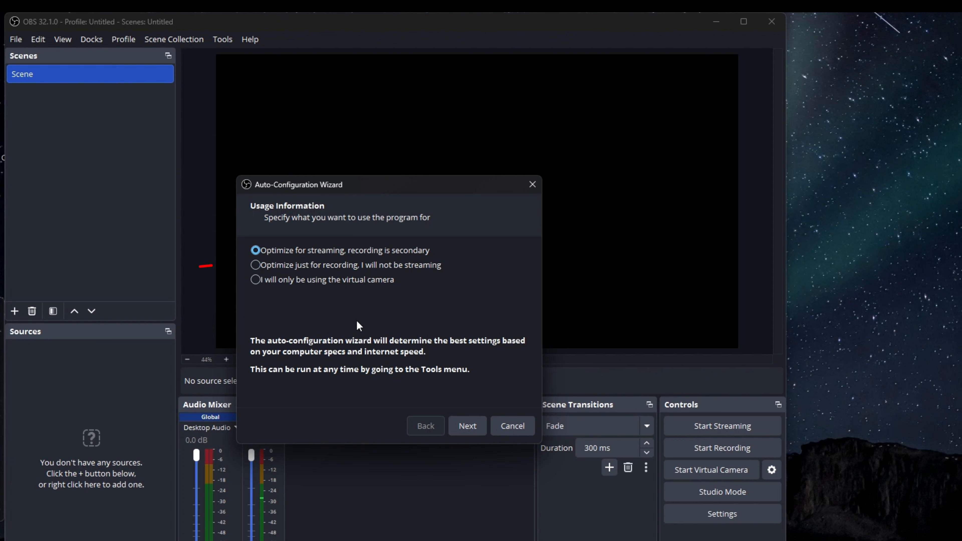
Optimize the auto-configuration just for recording and set the base canvas resolution to Display 1 (1920x1080)
click(259, 265)
click(469, 429)
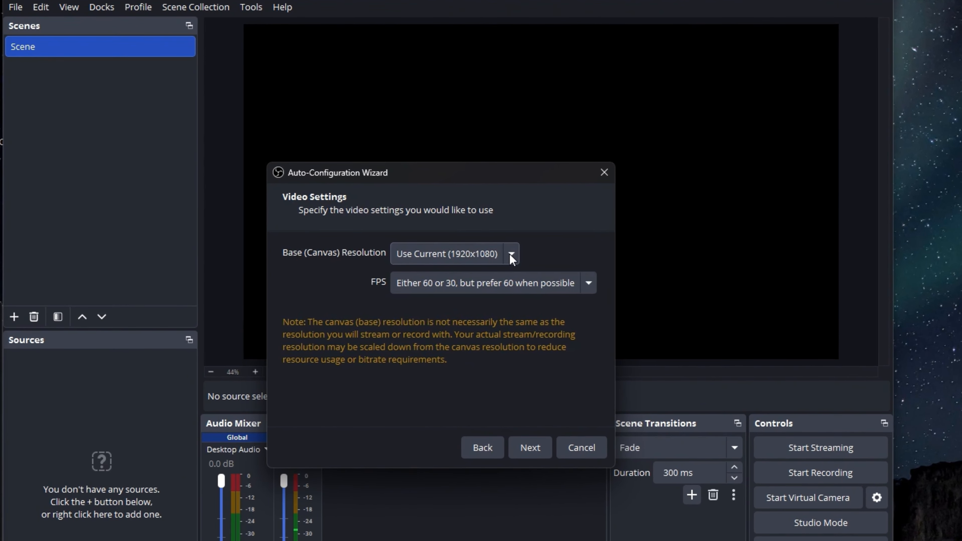
click(449, 256)
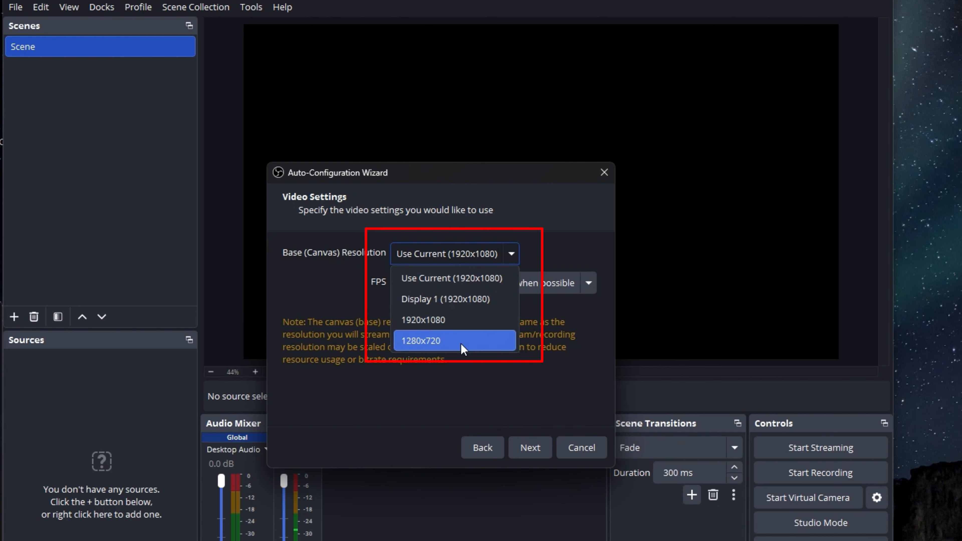
click(463, 299)
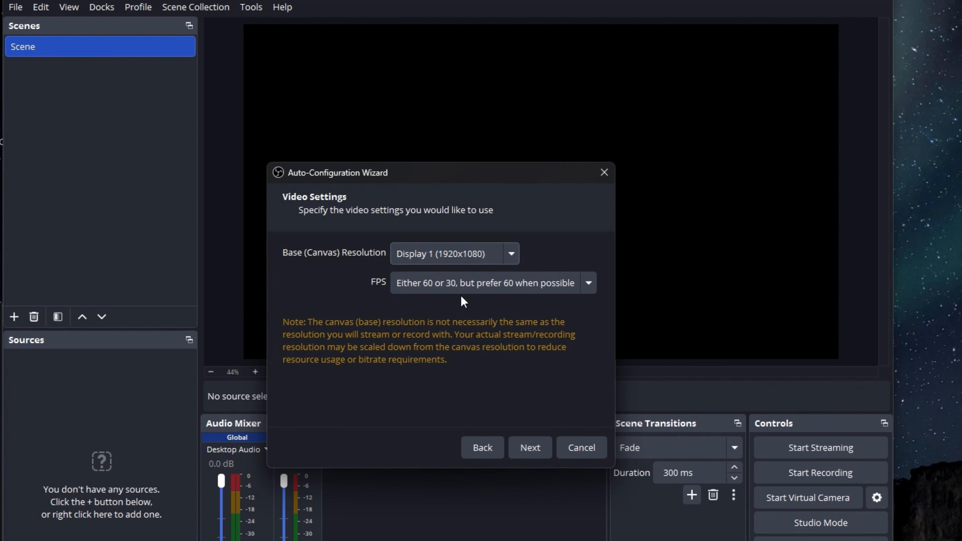
Set the FPS to either 60 or 30 but prefer 60 when possible, and apply the wizard's recommended settings
click(491, 288)
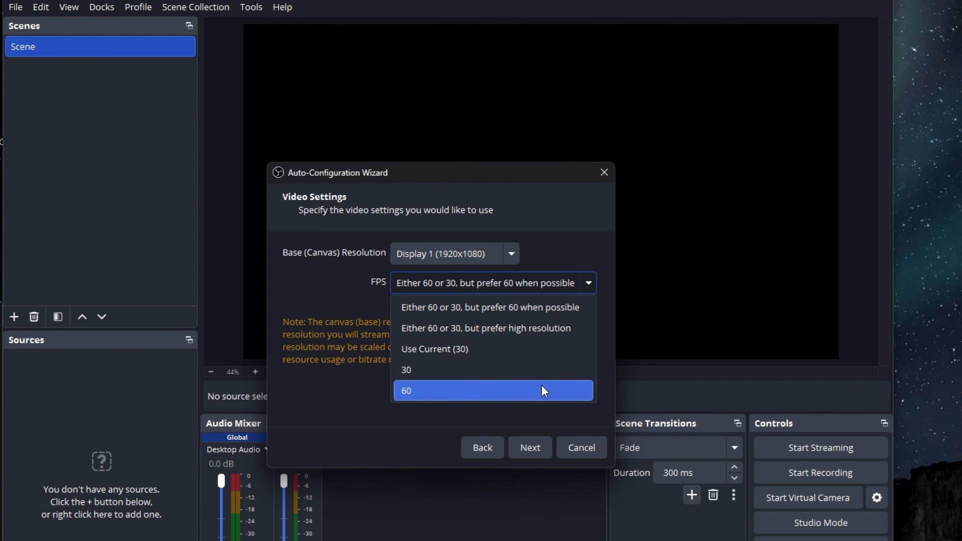
click(543, 311)
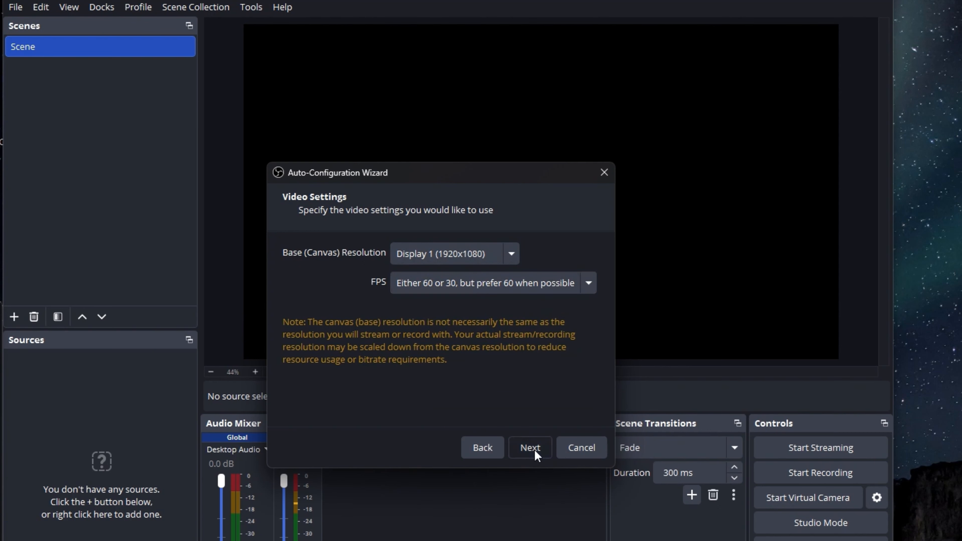
click(544, 451)
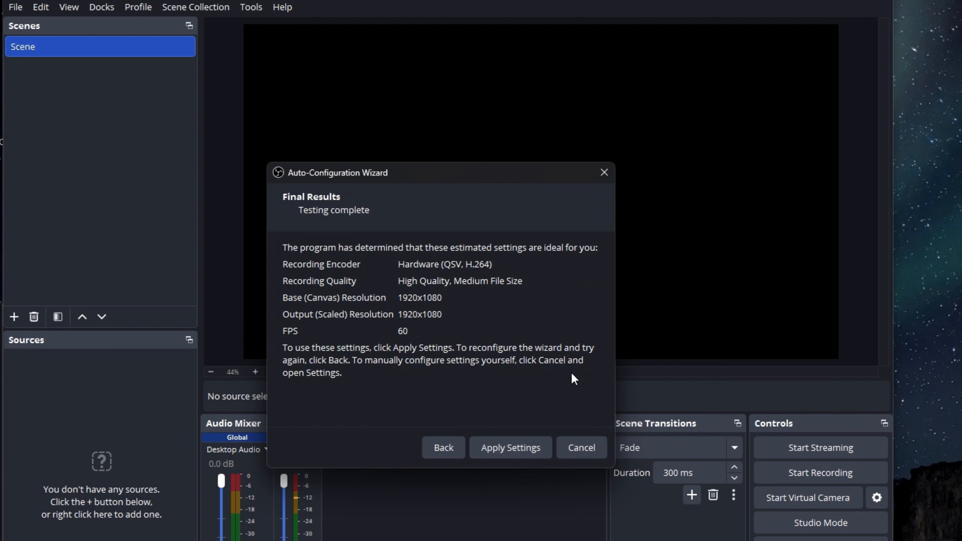
click(495, 450)
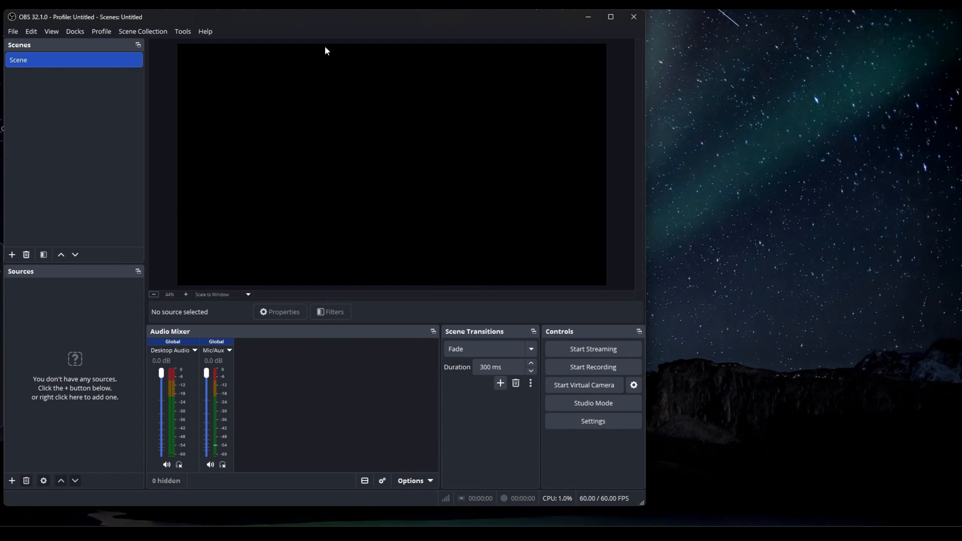
drag(326, 17, 492, 24)
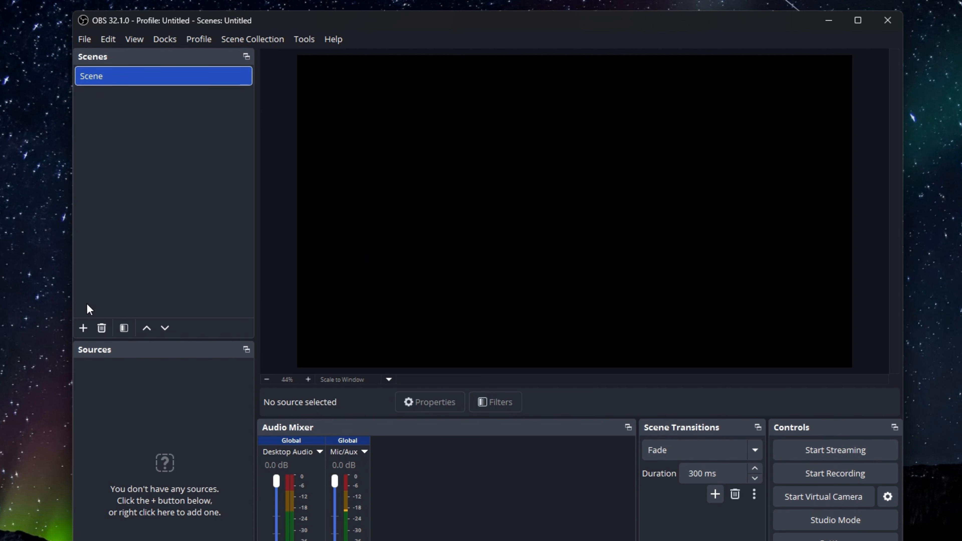
right_click(93, 78)
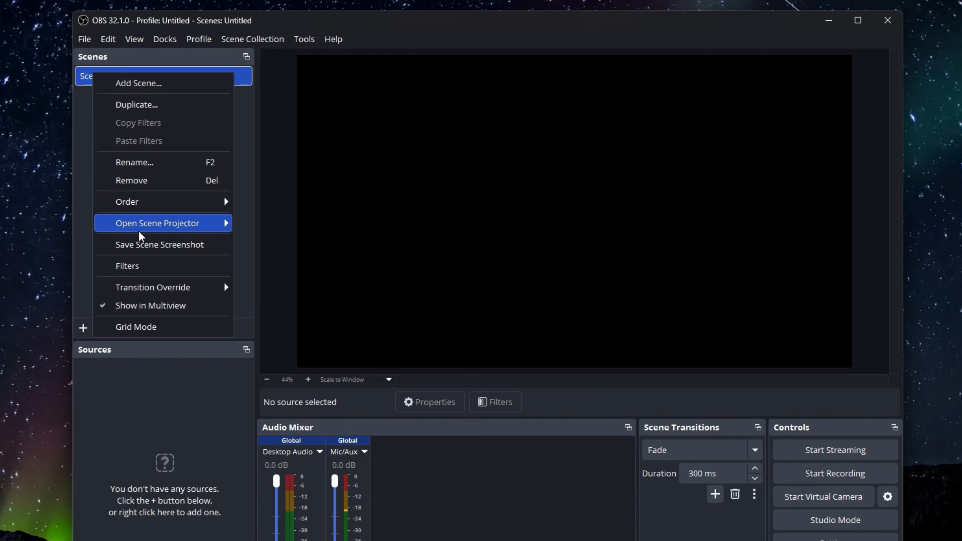
click(164, 162)
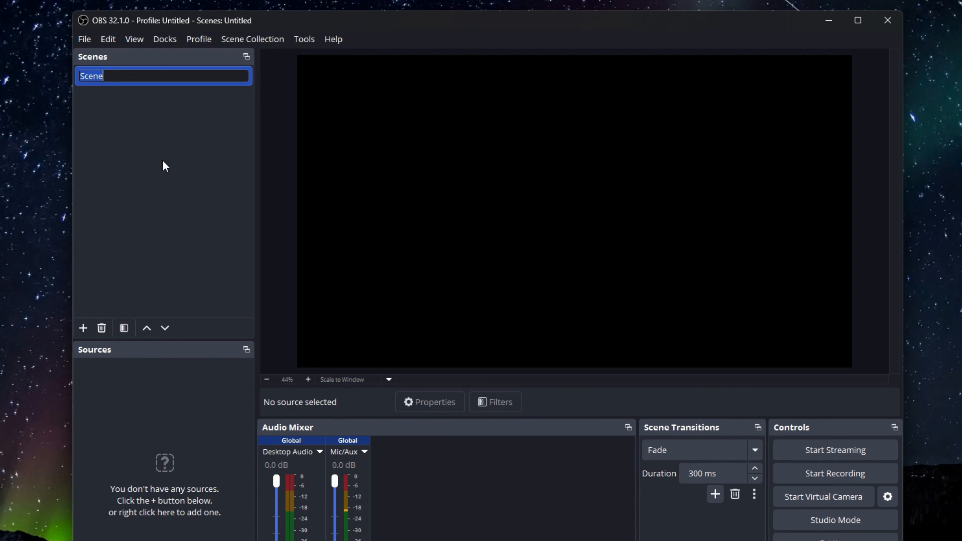
key(Escape)
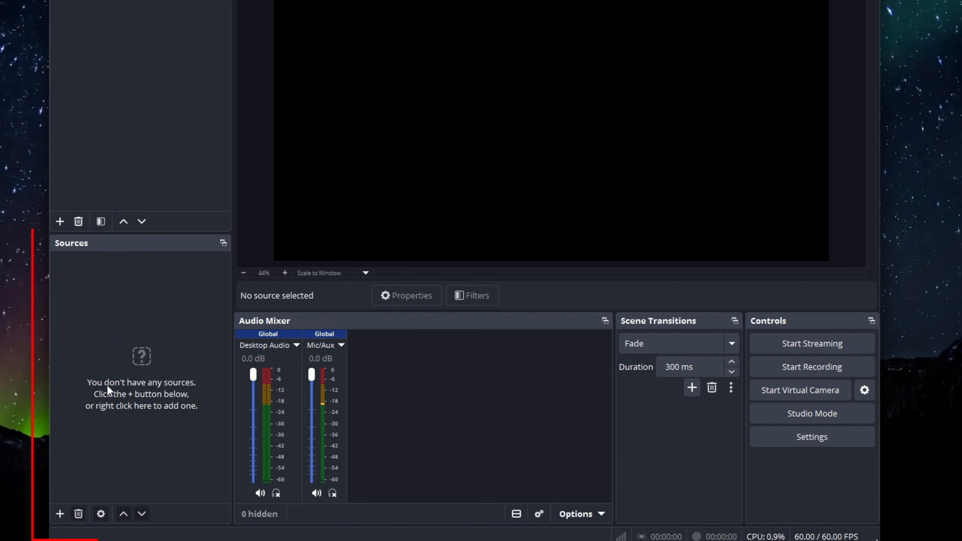
Add a new Display Capture source to the scene, keeping its default name
right_click(114, 311)
mouse_move(140, 327)
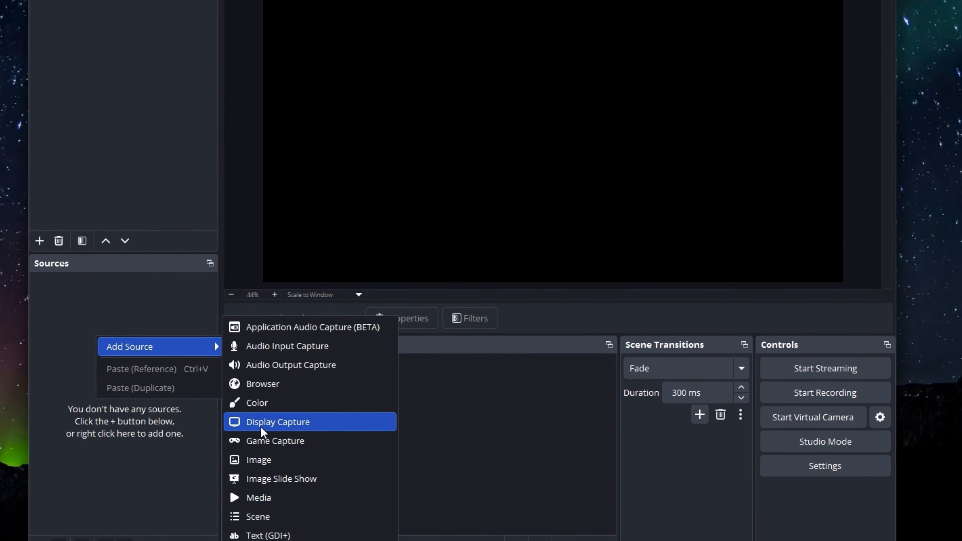
click(284, 389)
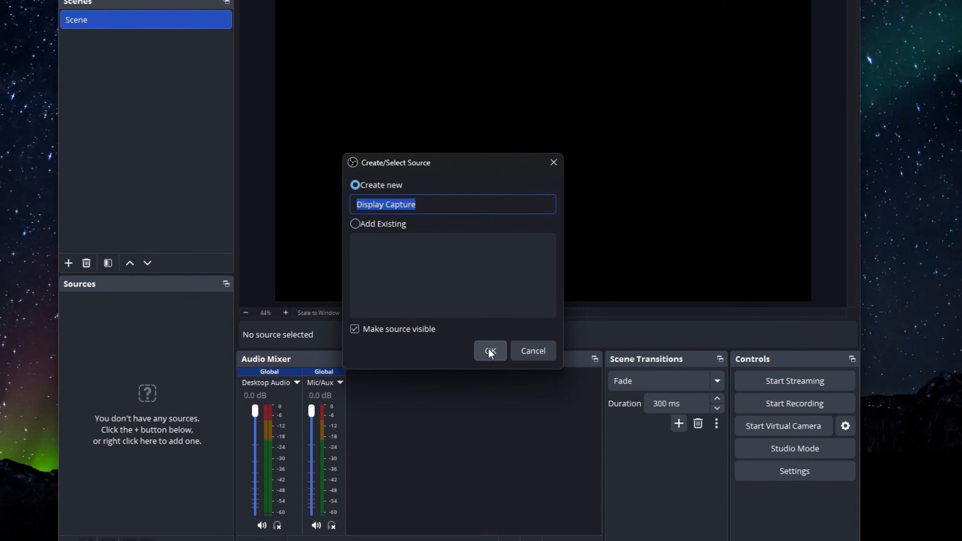
click(488, 352)
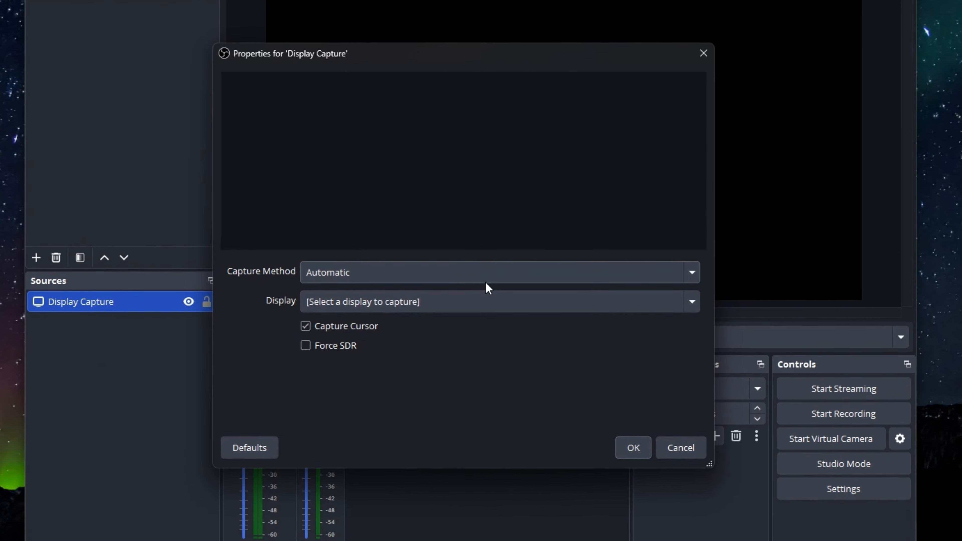
Configure the display capture with the Automatic capture method and the VA2432A-FHD 1920x1080 primary monitor
click(486, 283)
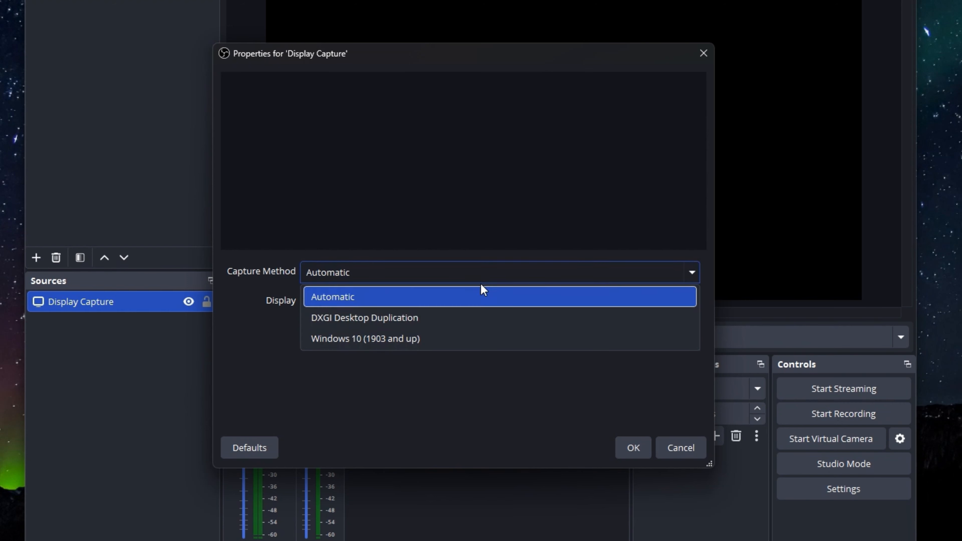
click(366, 300)
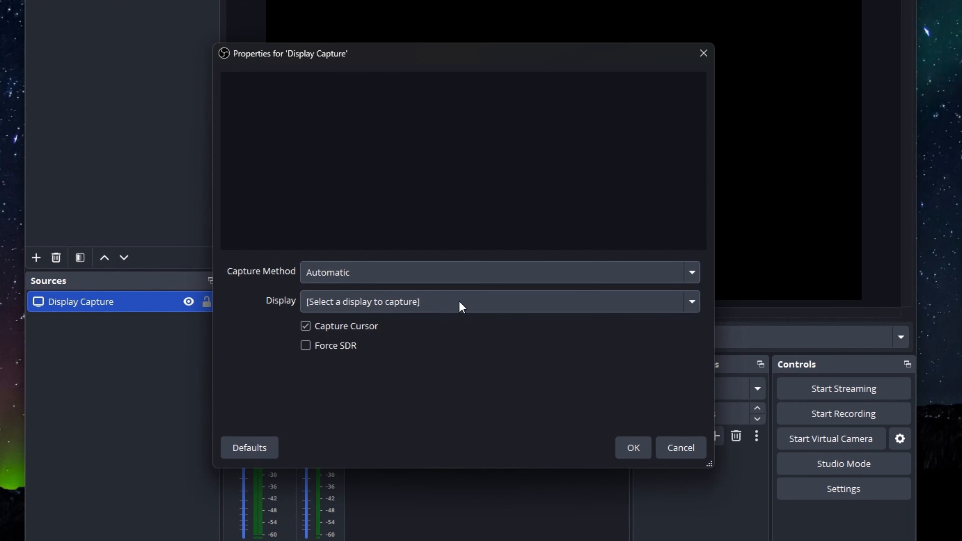
click(460, 306)
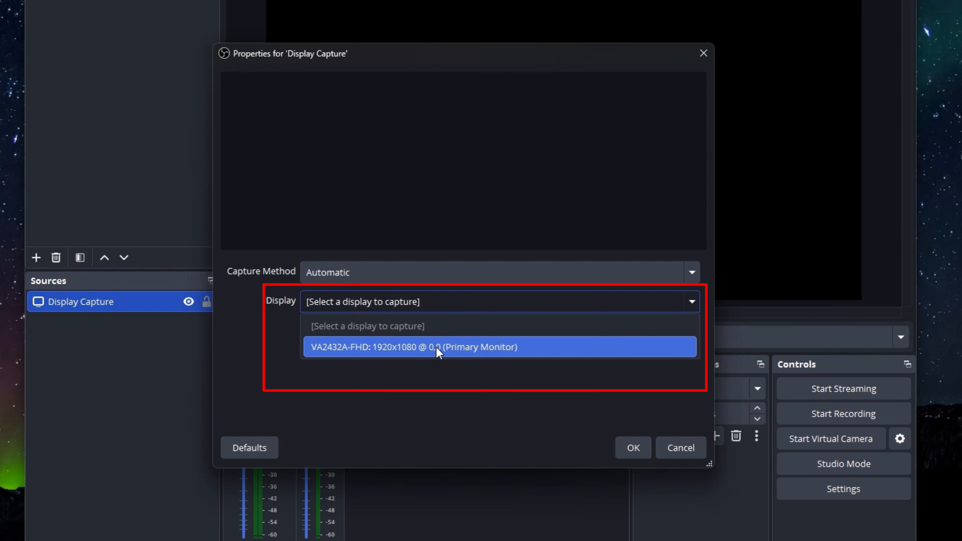
click(447, 348)
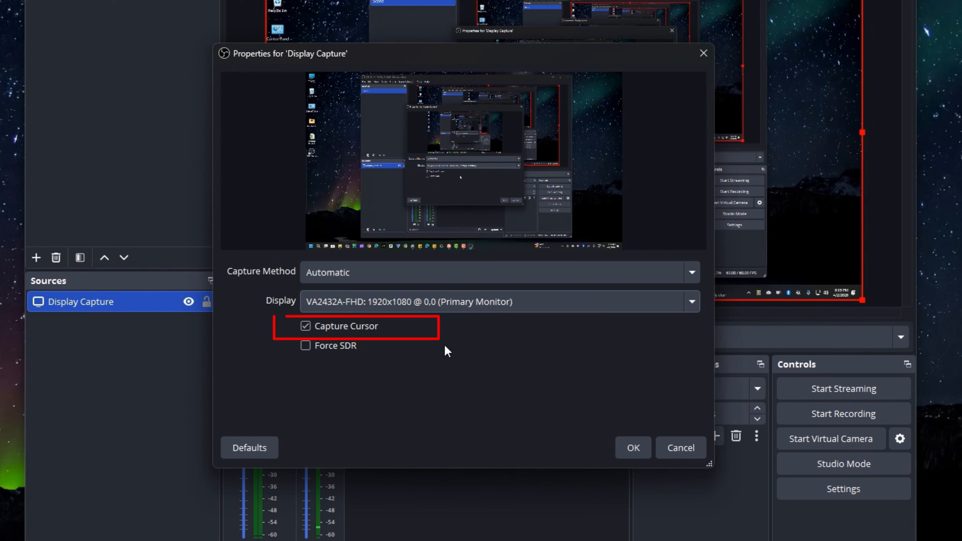
click(629, 447)
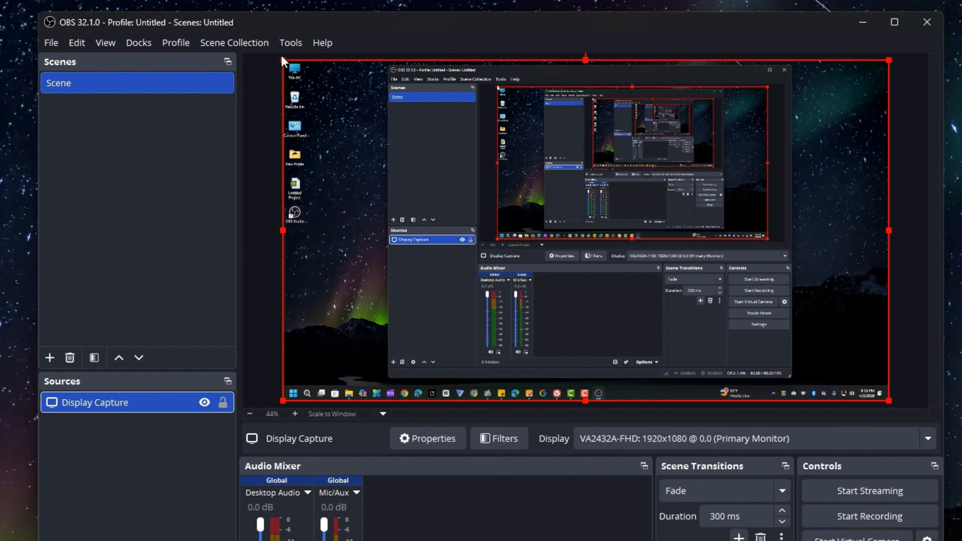
Move and scale the display capture in the preview, and stretch it back to fill the canvas
drag(328, 86, 365, 112)
drag(282, 74, 322, 89)
drag(389, 172, 373, 147)
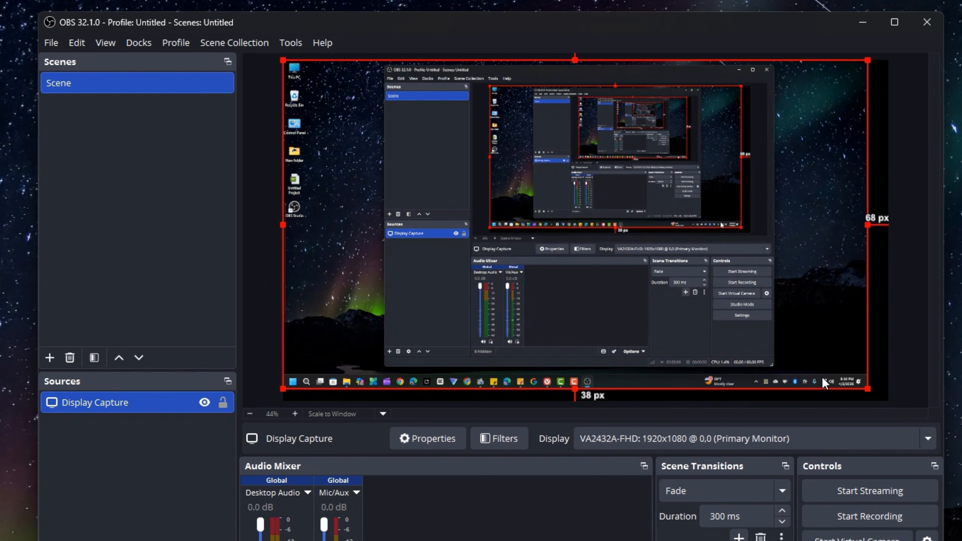
drag(868, 388, 885, 396)
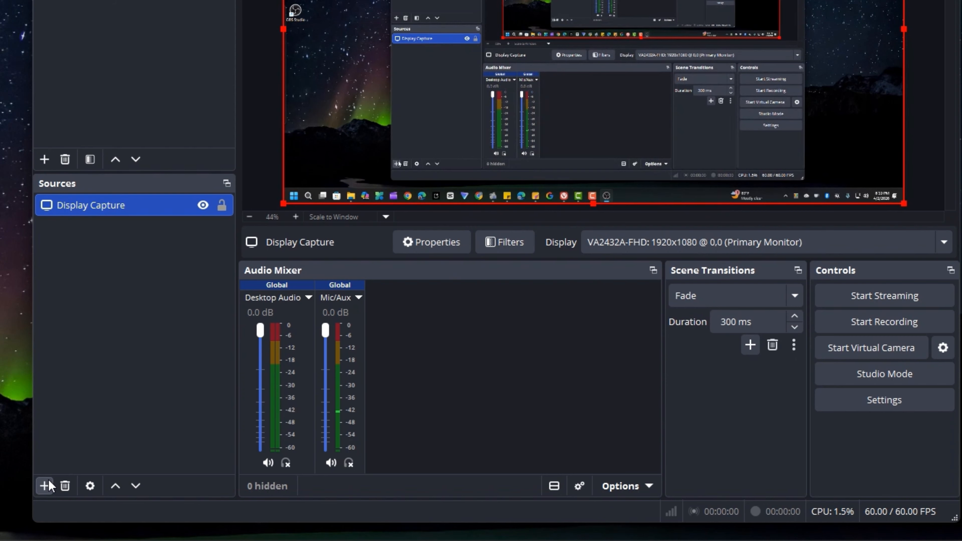
Add an Audio Input Capture source that uses the Headset (QCY T13 ANC2) as its device
click(45, 485)
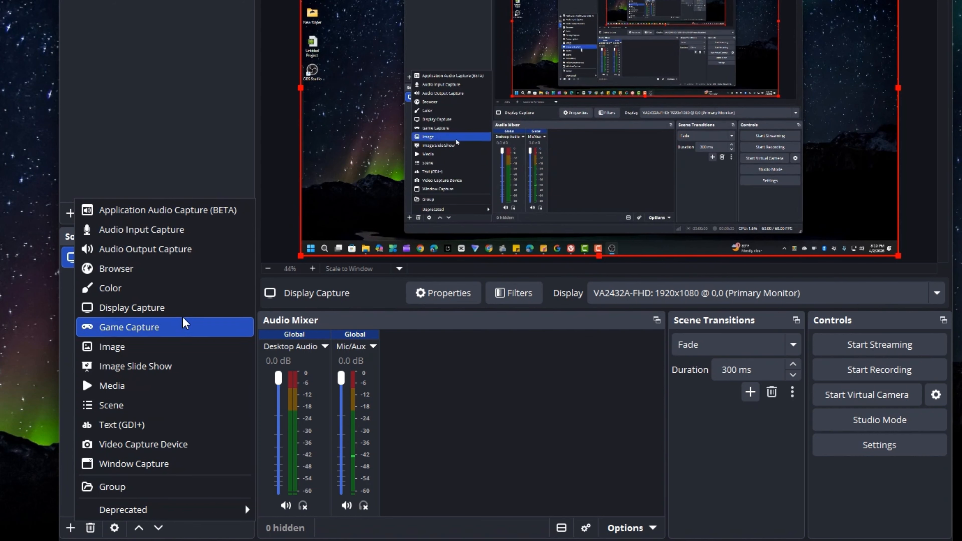
click(178, 234)
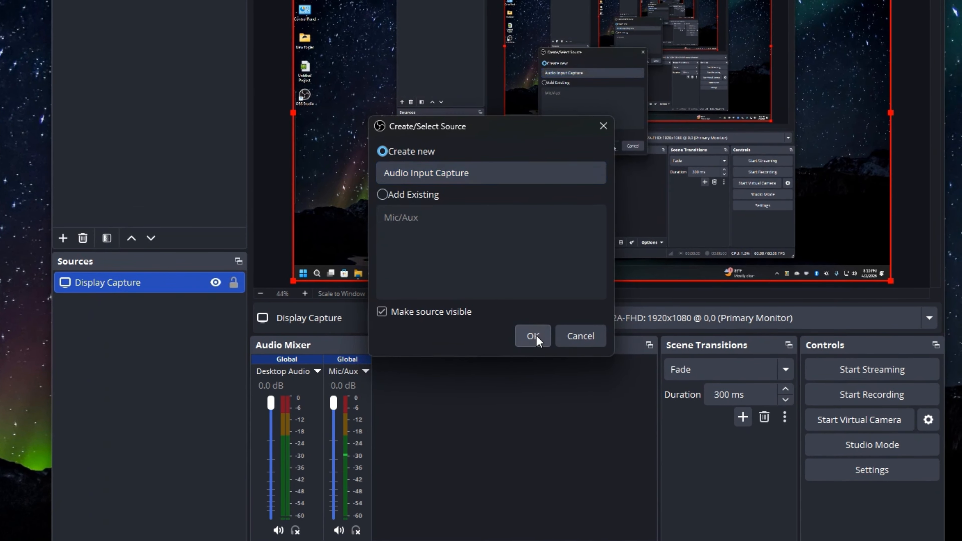
click(535, 336)
click(524, 75)
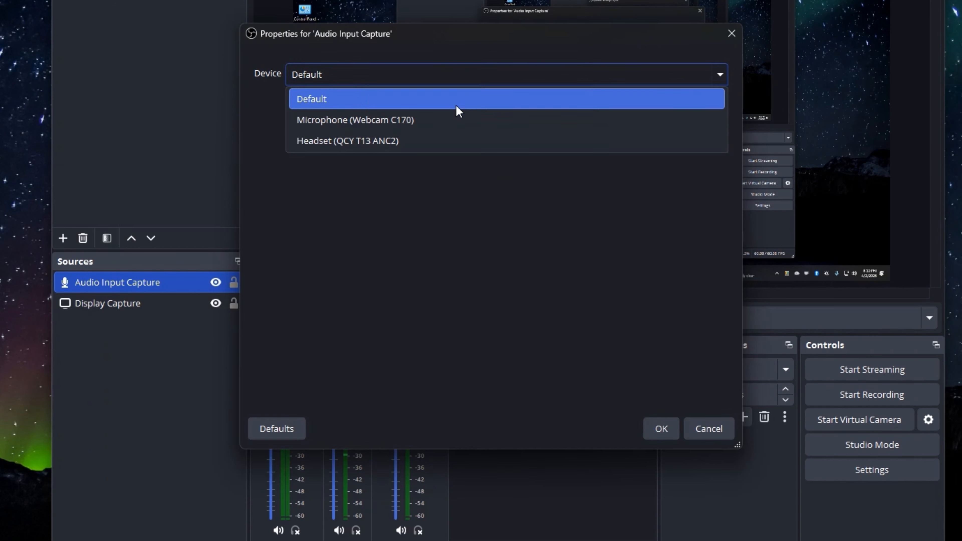
click(424, 140)
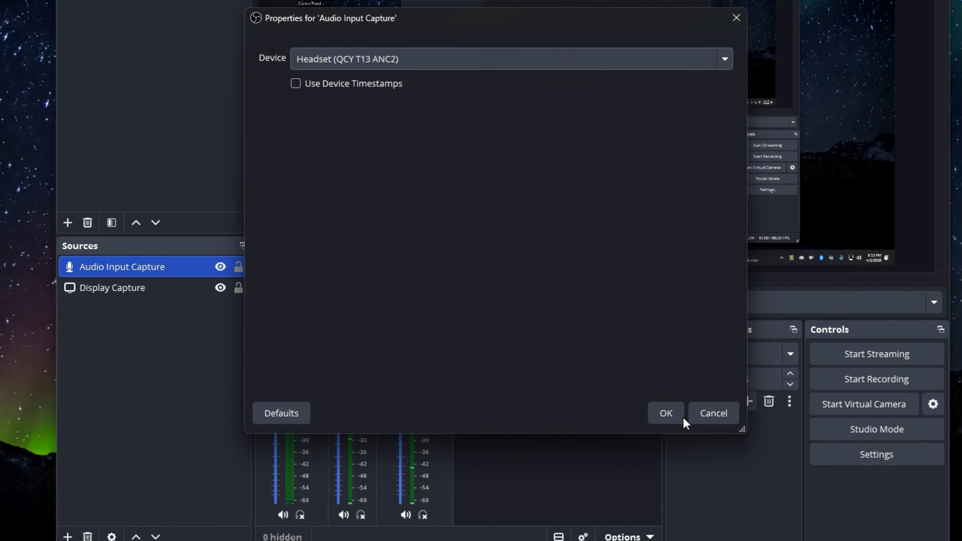
click(682, 417)
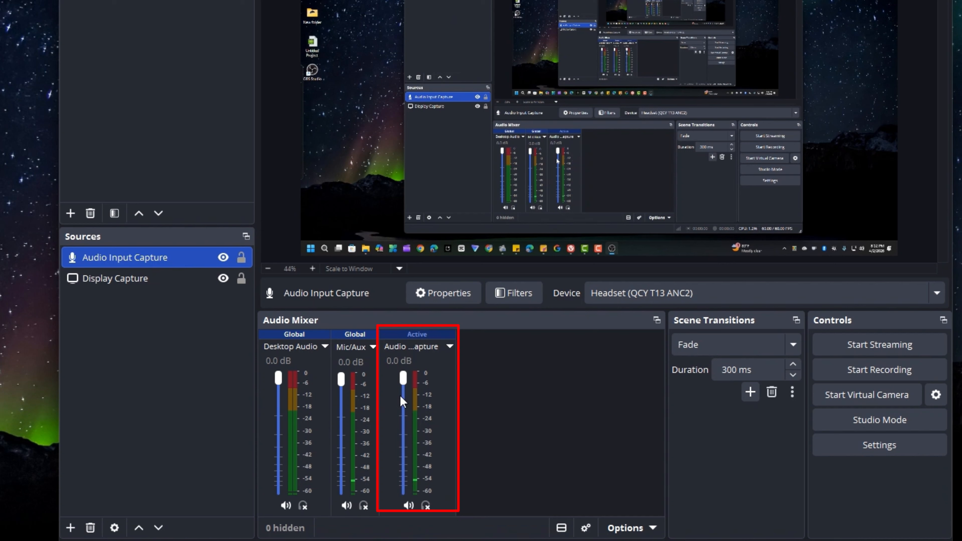
Look through the audio filters that can be added to the Audio Input Capture source, and close the filters window
click(446, 346)
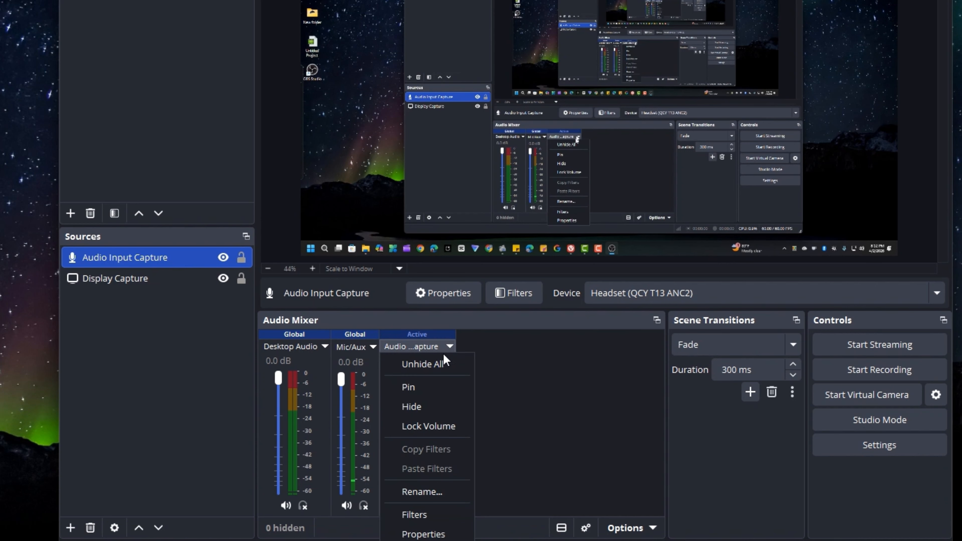
click(441, 514)
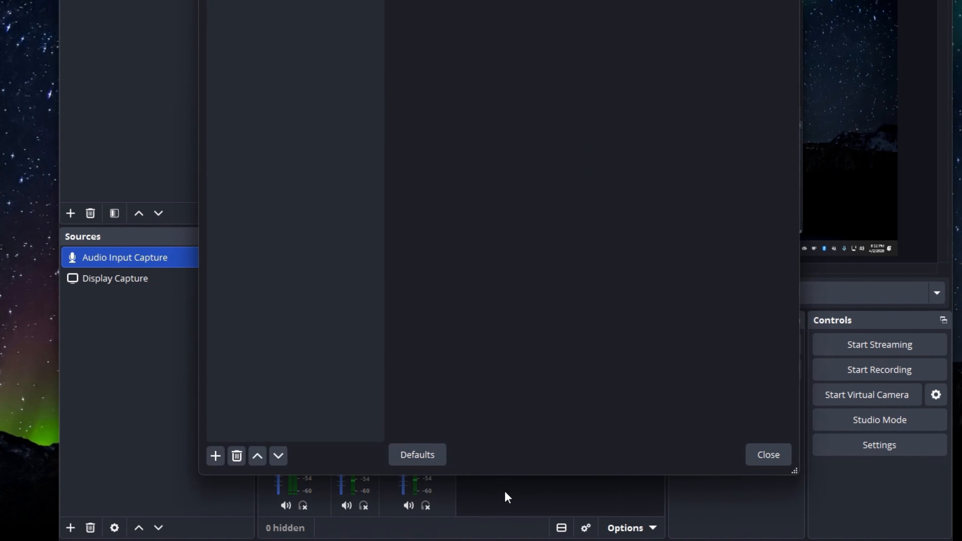
click(211, 520)
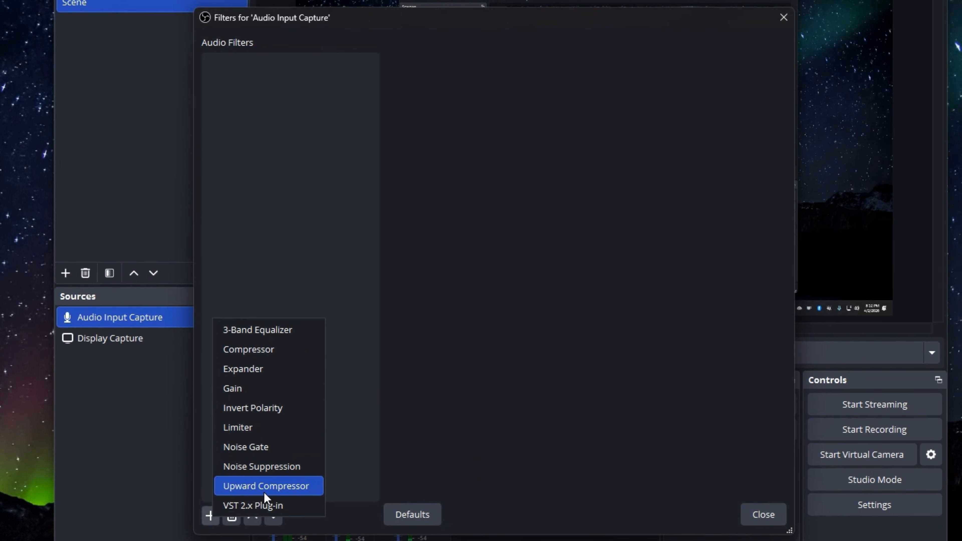
click(763, 515)
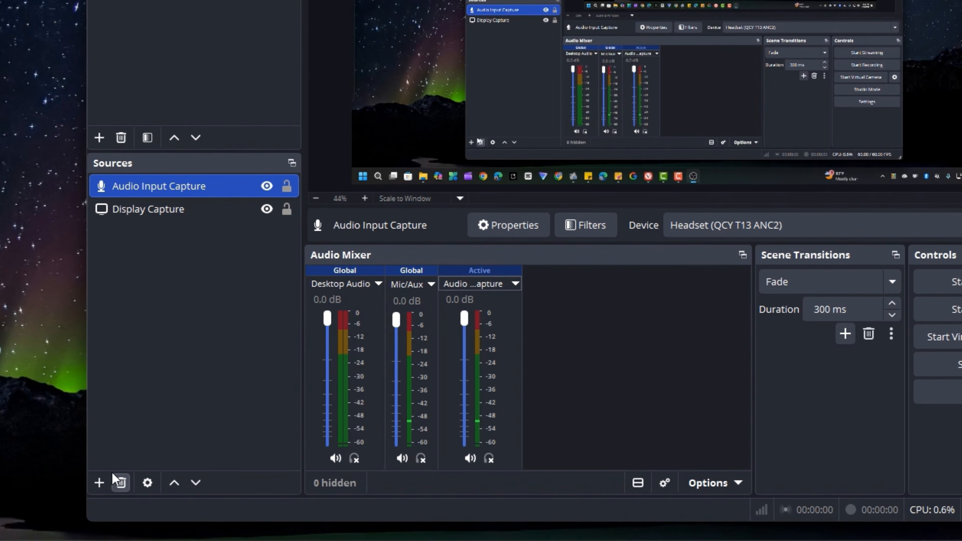
Add an Audio Output Capture source that uses VA2432A-FHD (HD Audio Driver for Display Audio) as its device
click(99, 483)
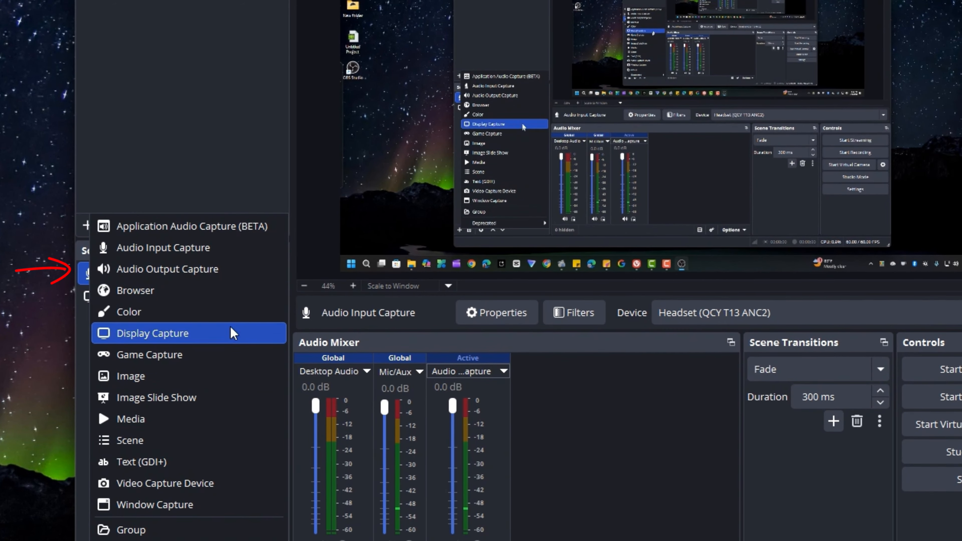
click(230, 276)
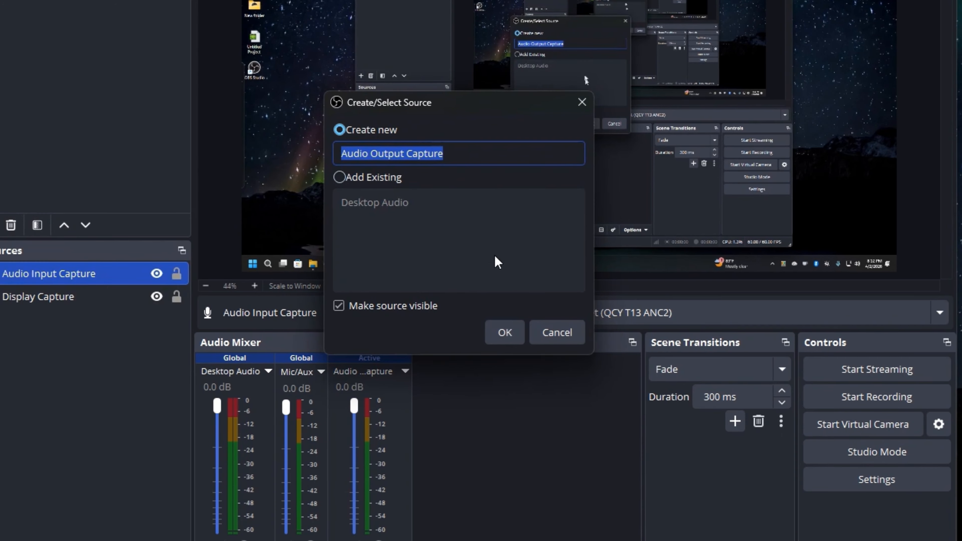
click(505, 333)
click(532, 79)
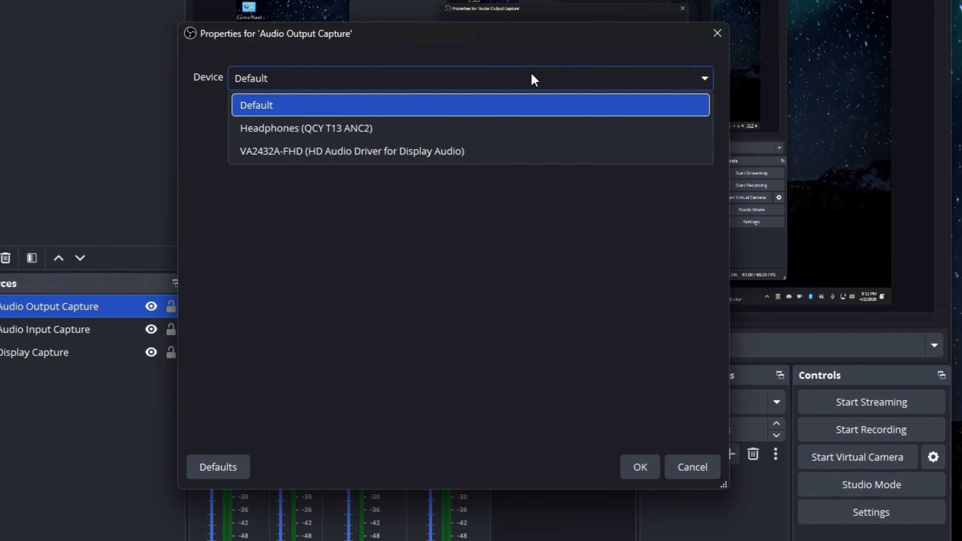
click(444, 151)
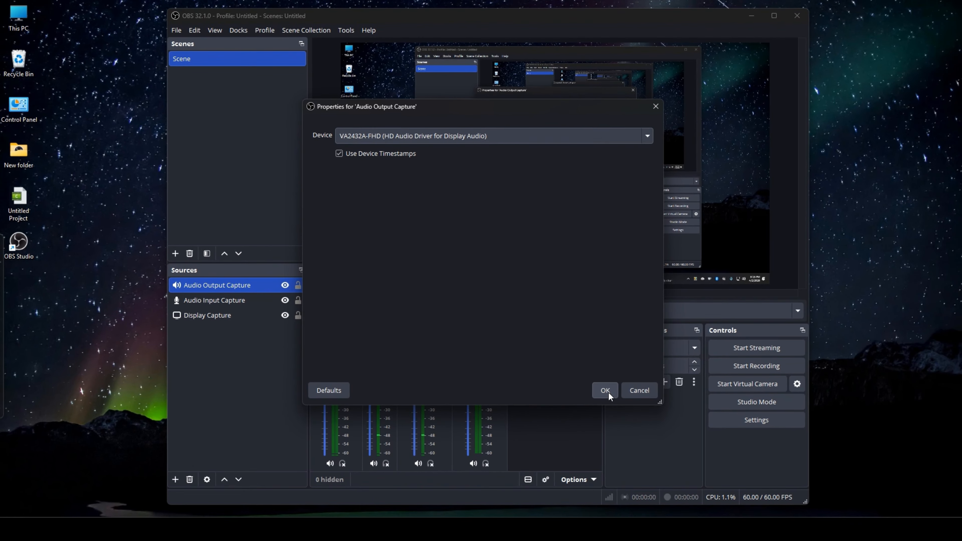
click(604, 390)
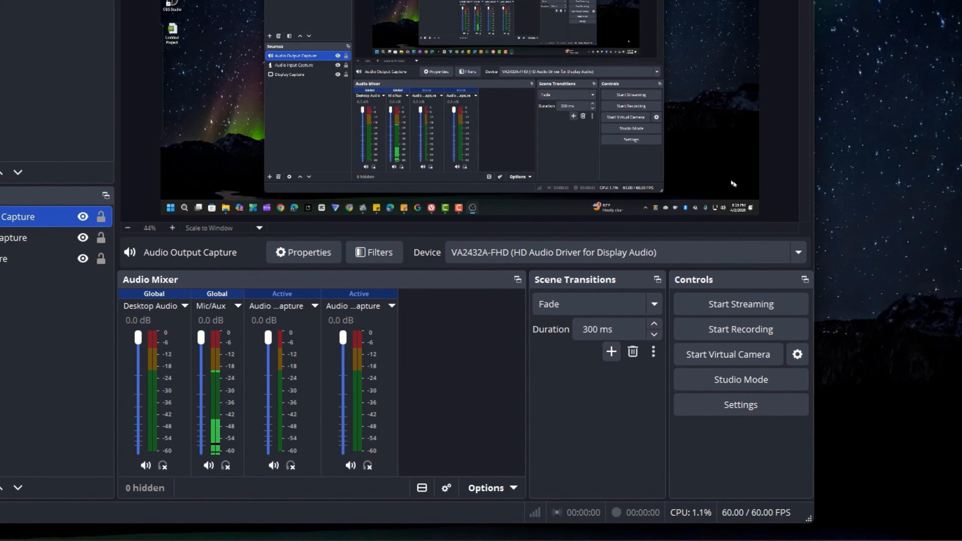
Open the output settings and keep the output mode on Simple
click(764, 470)
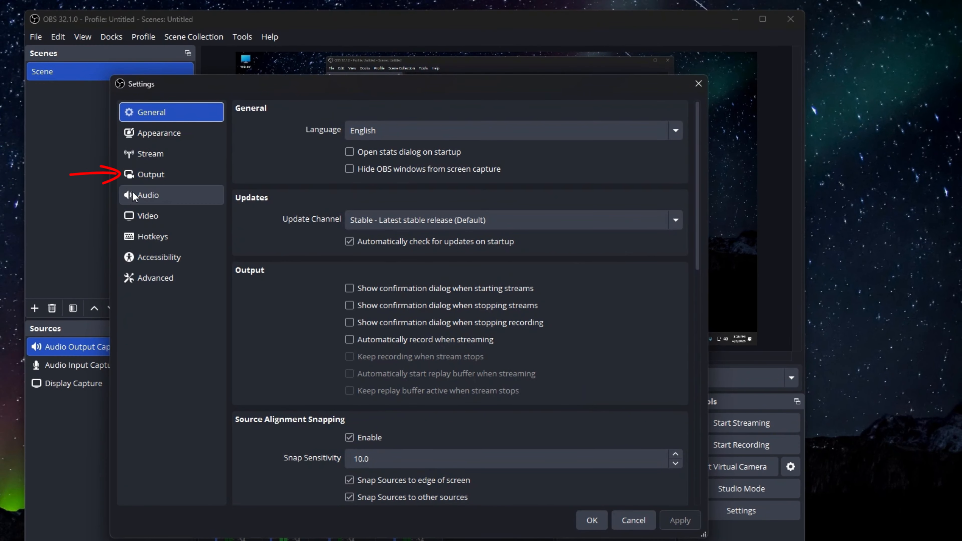
click(160, 174)
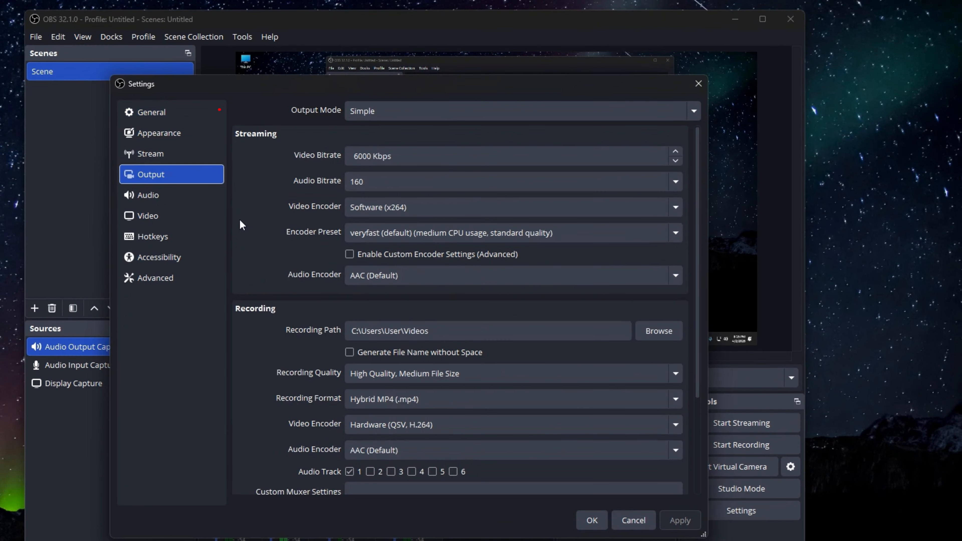
click(434, 115)
click(434, 115)
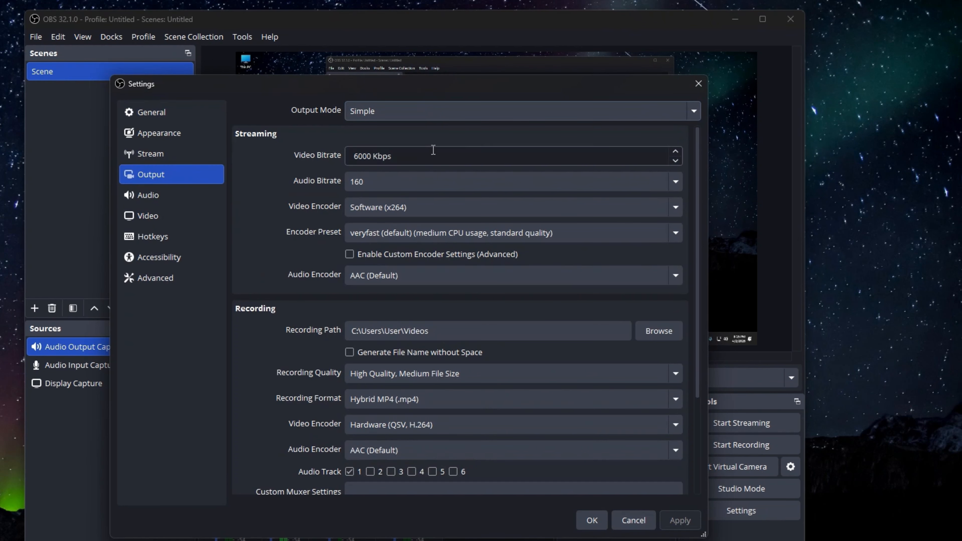
Review the recording output settings and choose High Quality, Medium File Size as the recording quality
scroll(449, 162, down, 1)
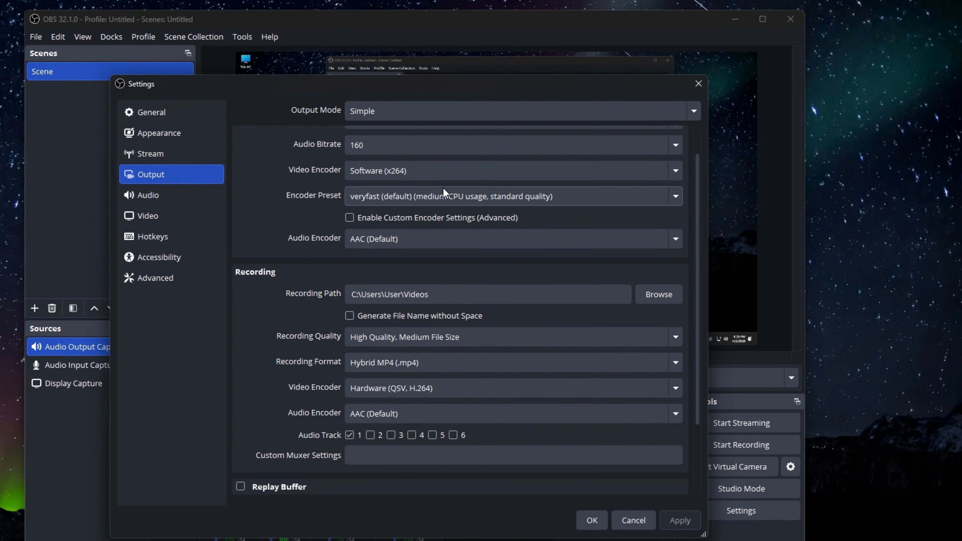
scroll(426, 318, down, 2)
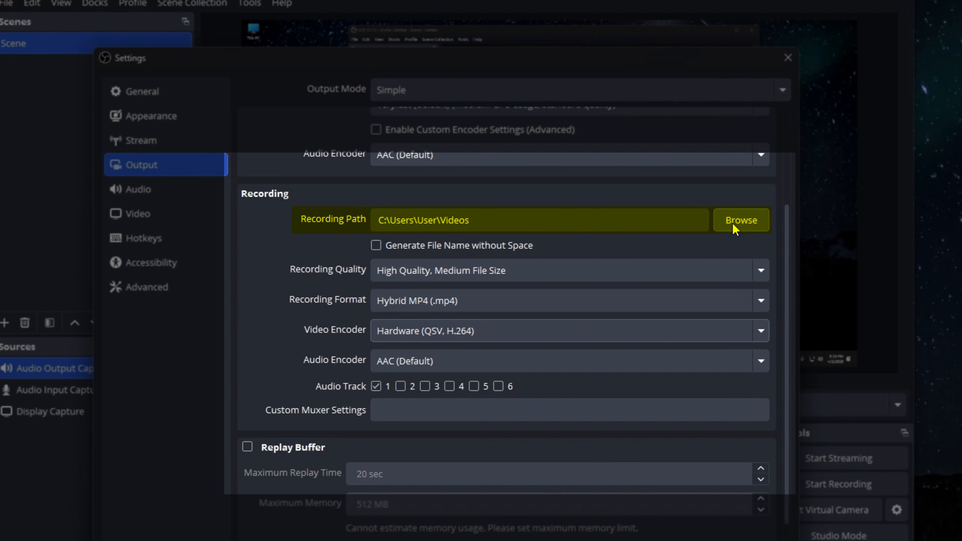
scroll(712, 227, down, 1)
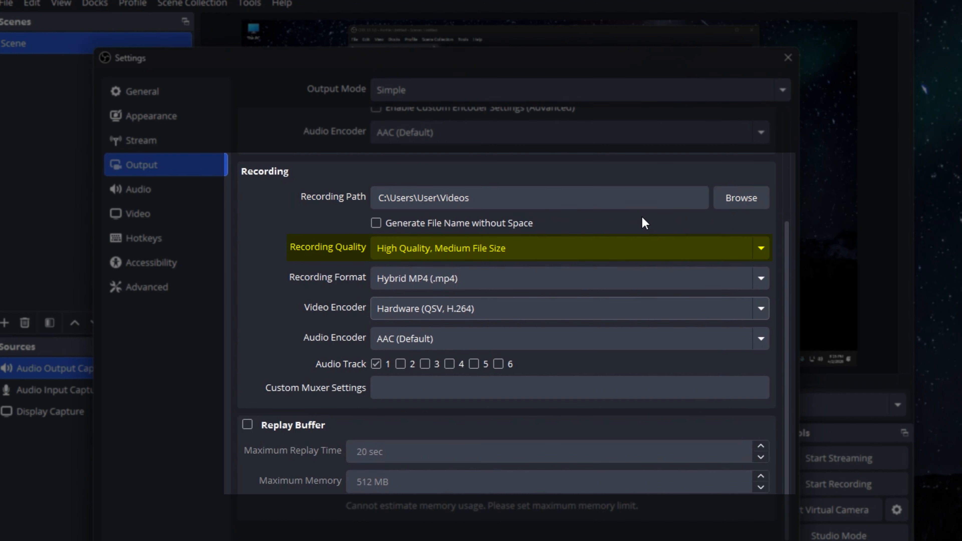
click(636, 252)
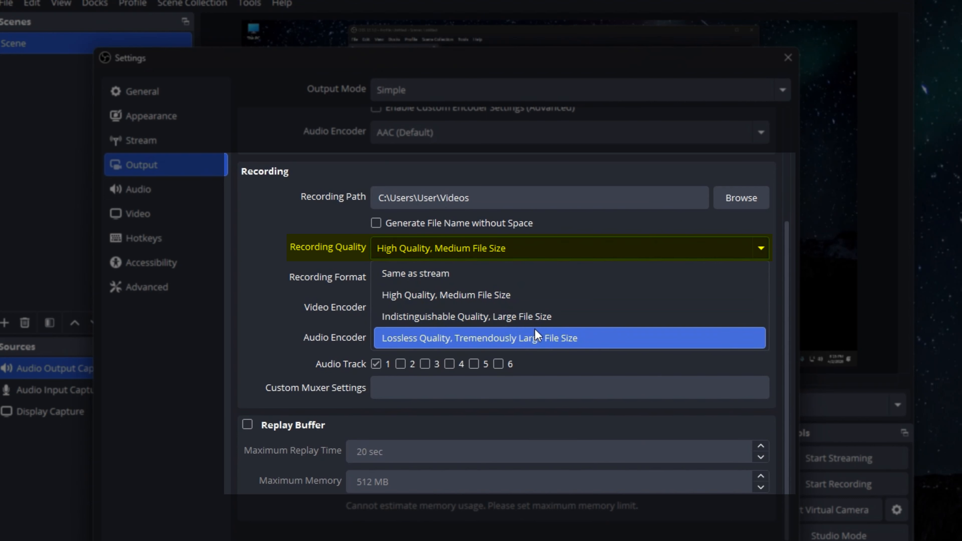
click(522, 301)
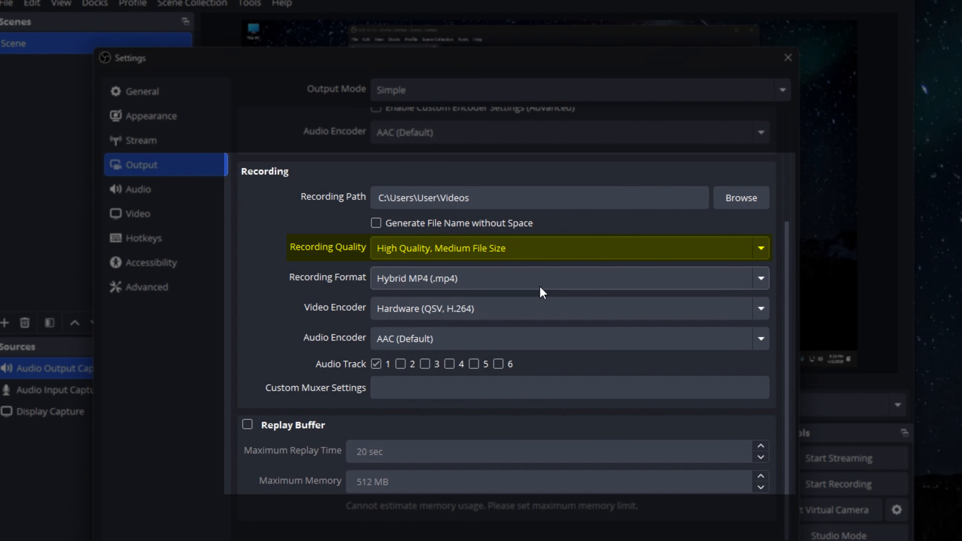
Open the choices for the recording format in the output settings
click(542, 278)
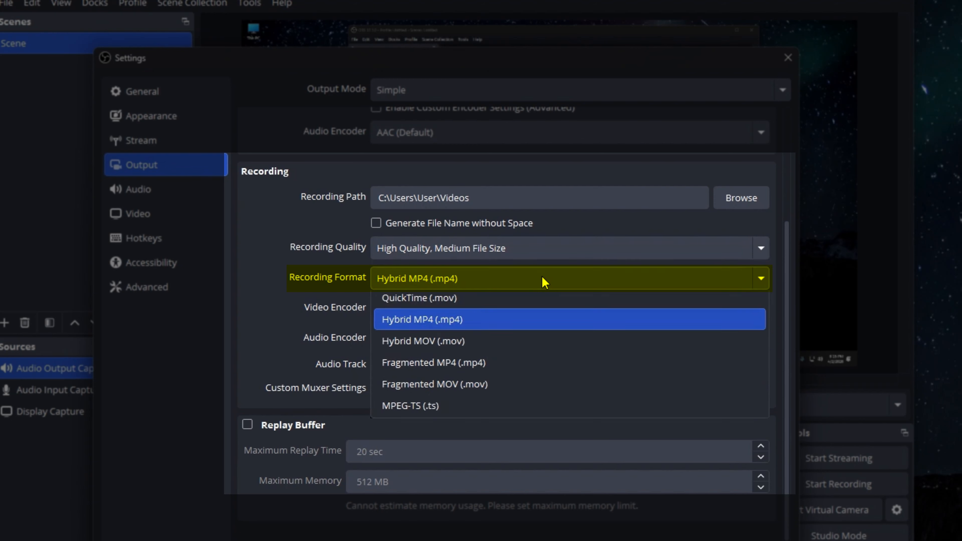
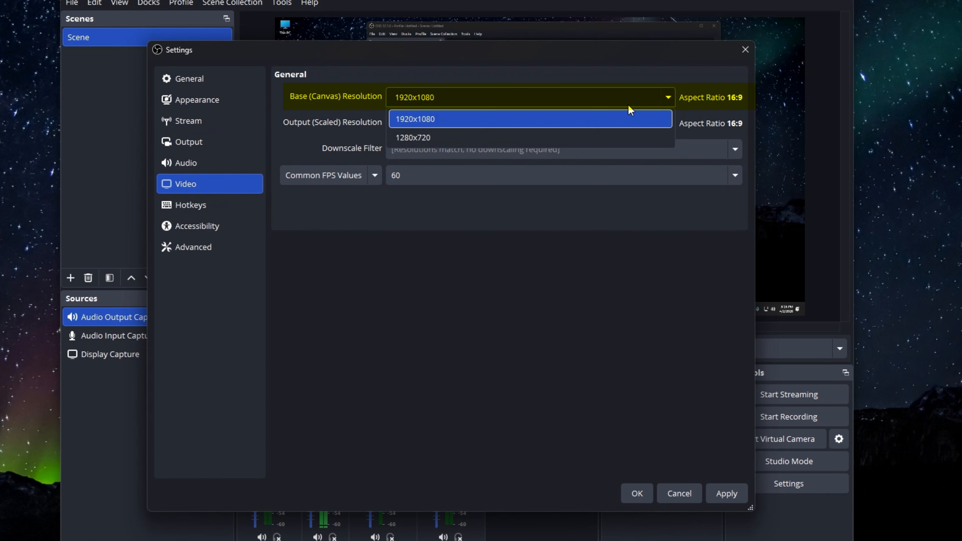
Set both the base canvas resolution and the output scaled resolution to 1920x1080 in the video settings
click(549, 121)
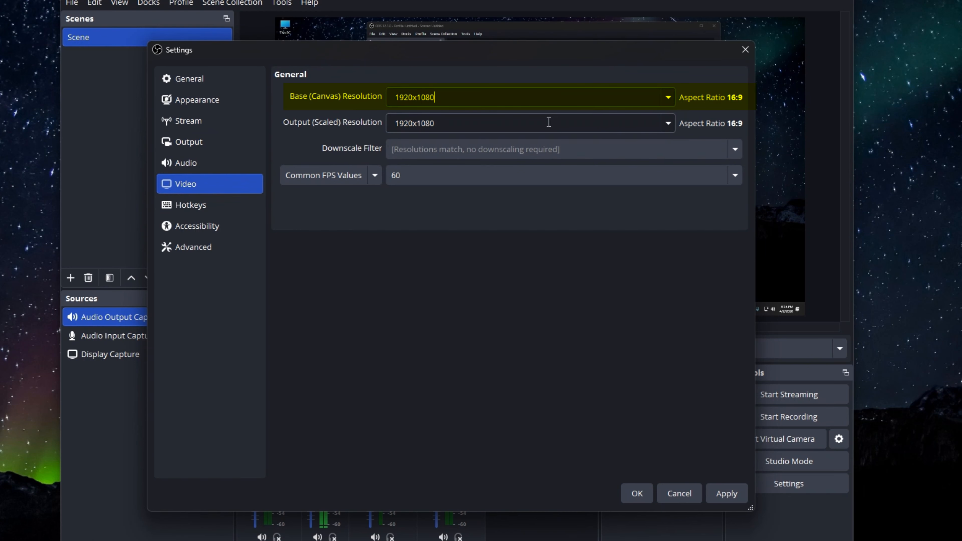
click(668, 125)
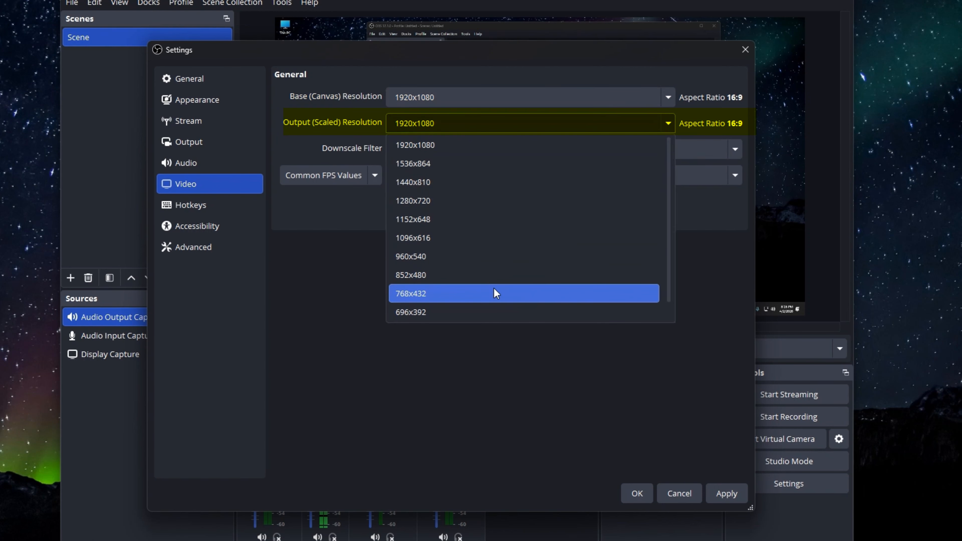
click(456, 148)
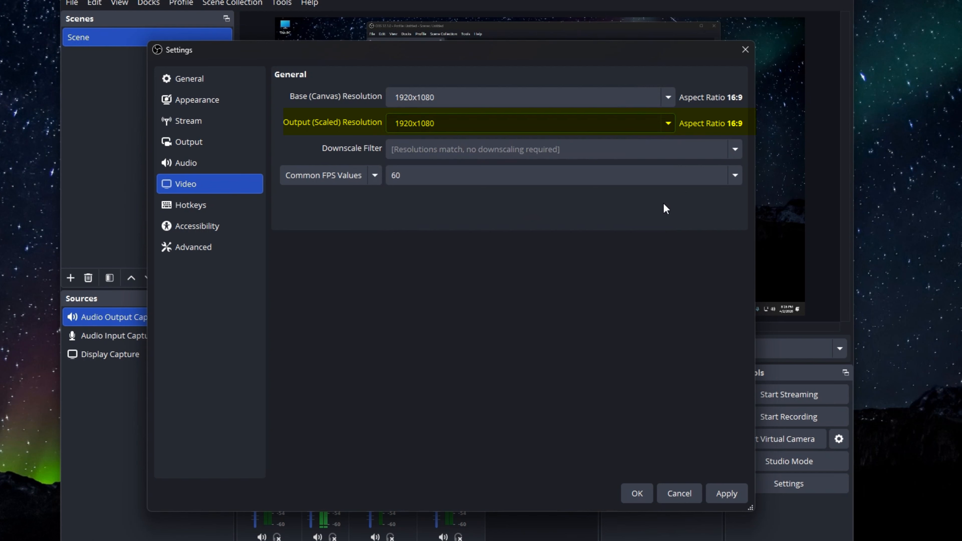
Set the common FPS value to 30, apply the video settings and close them
click(718, 175)
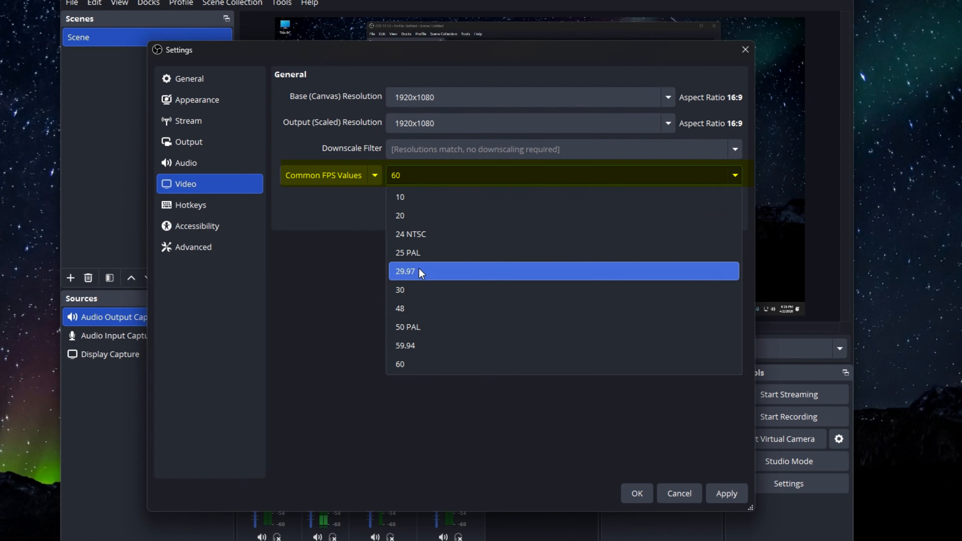
click(420, 294)
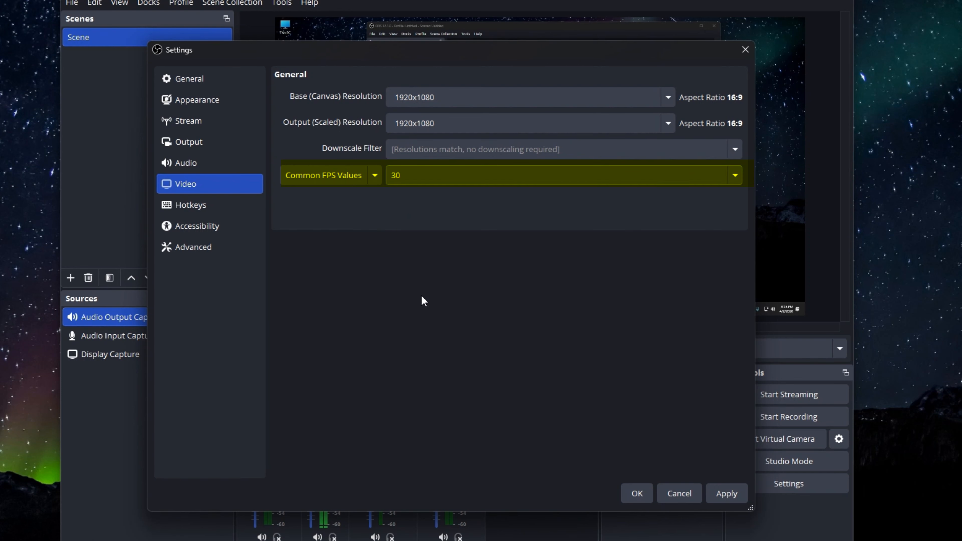
click(727, 493)
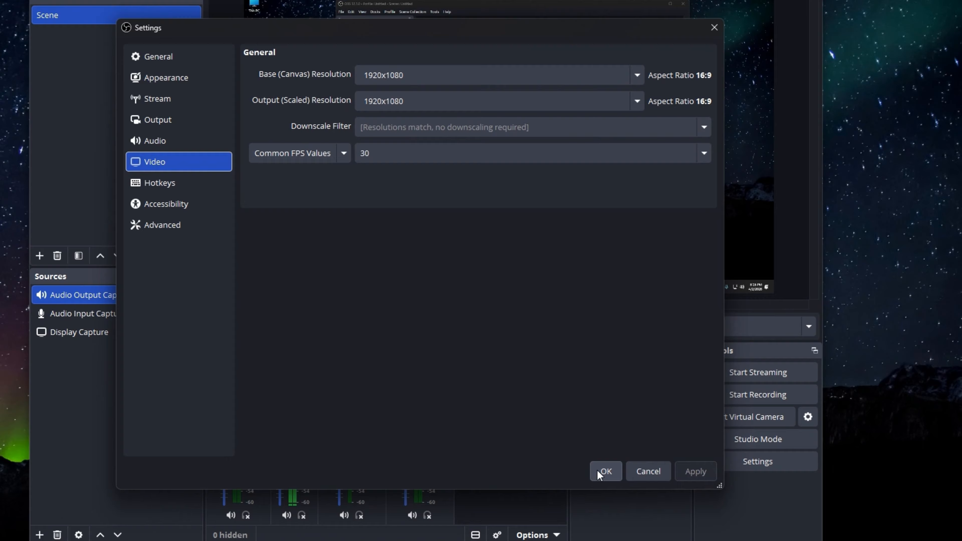
click(598, 471)
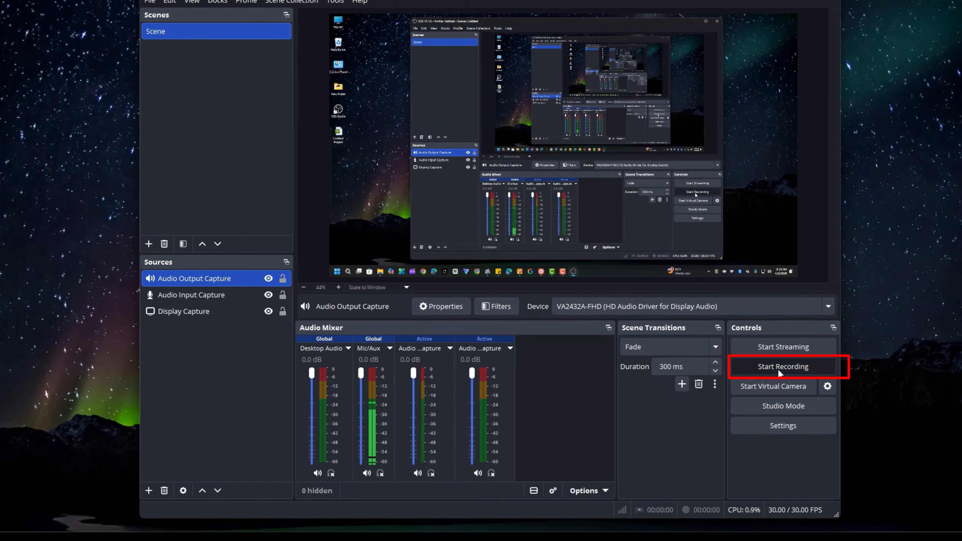
Make a short test recording with the window minimized, pausing the recording before stopping it
click(751, 378)
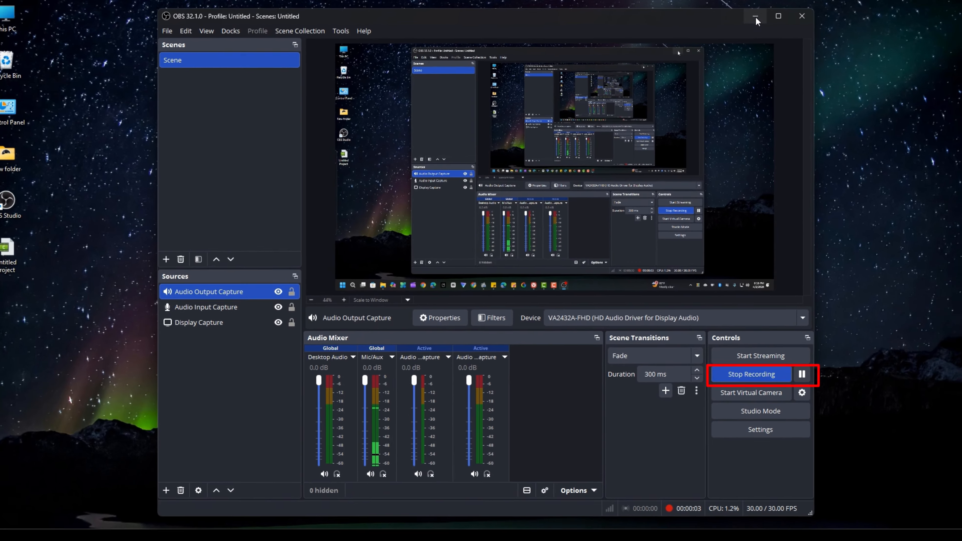
click(787, 20)
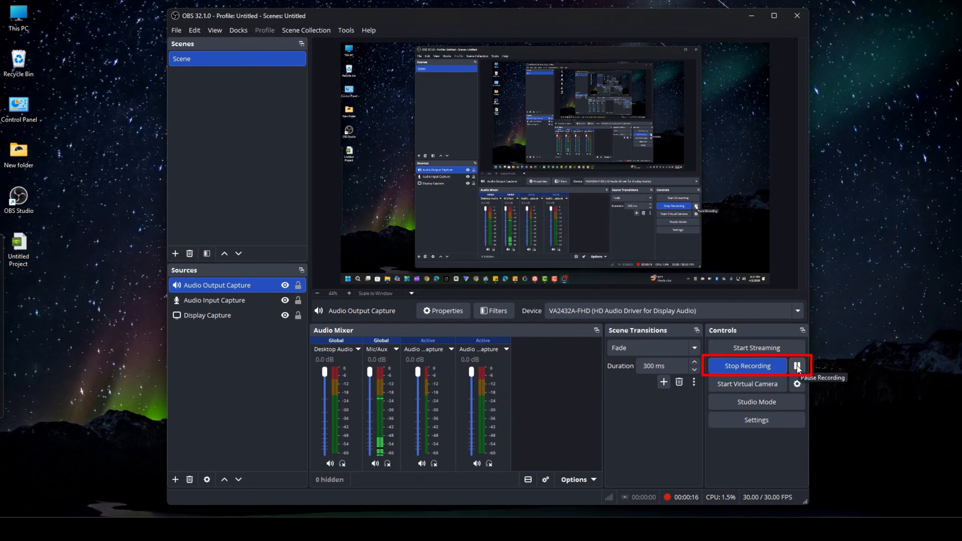
click(814, 345)
click(730, 368)
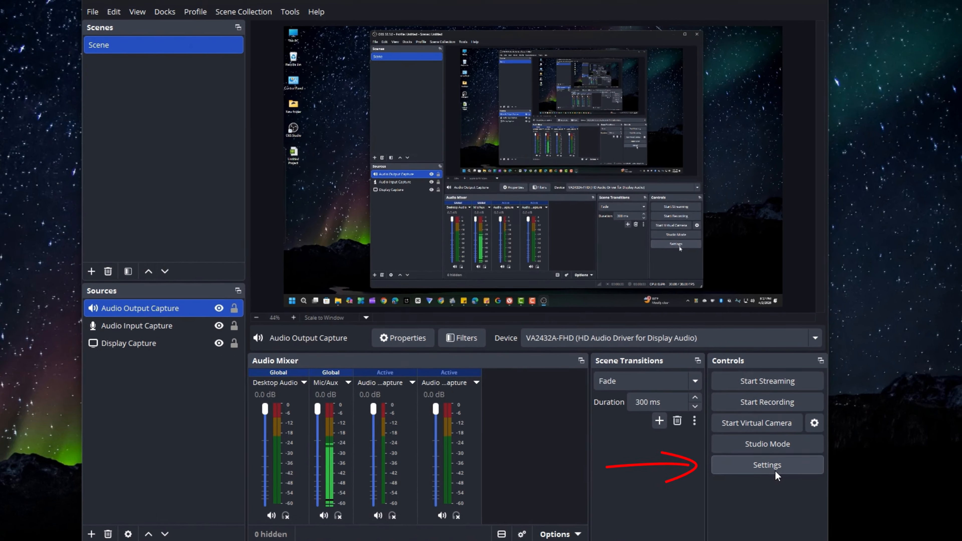
Open the output settings and switch the output mode to Advanced
click(776, 424)
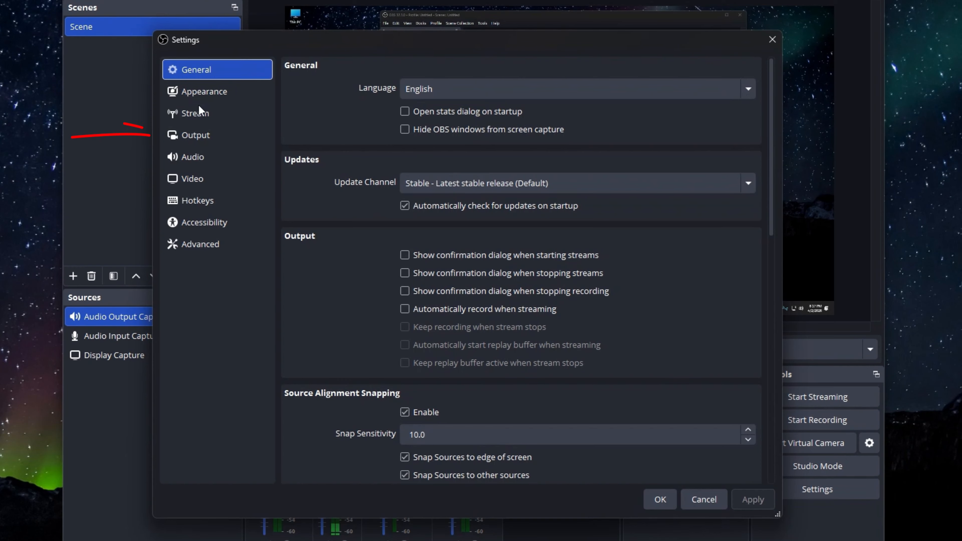
click(193, 136)
click(483, 69)
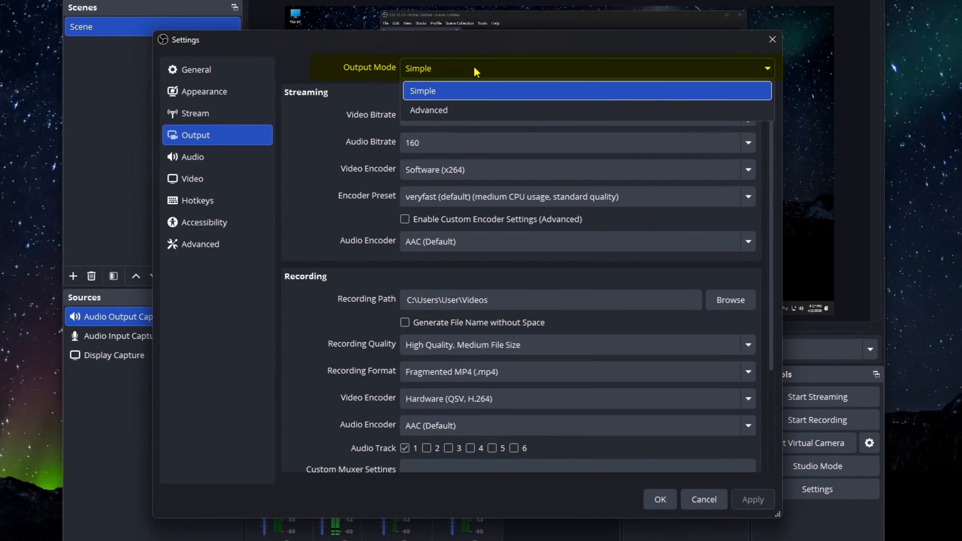
click(474, 110)
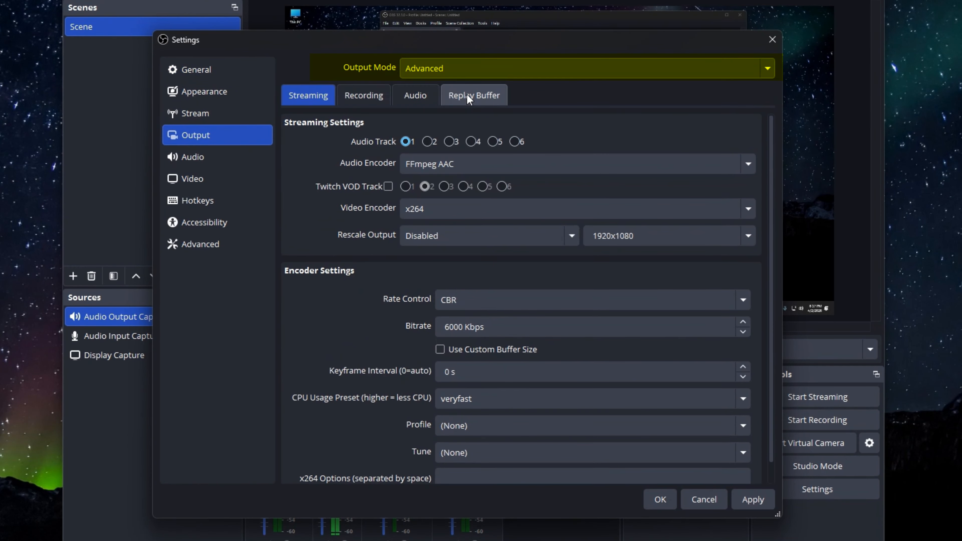
Show the advanced recording settings and keep the recording type on Standard
click(376, 95)
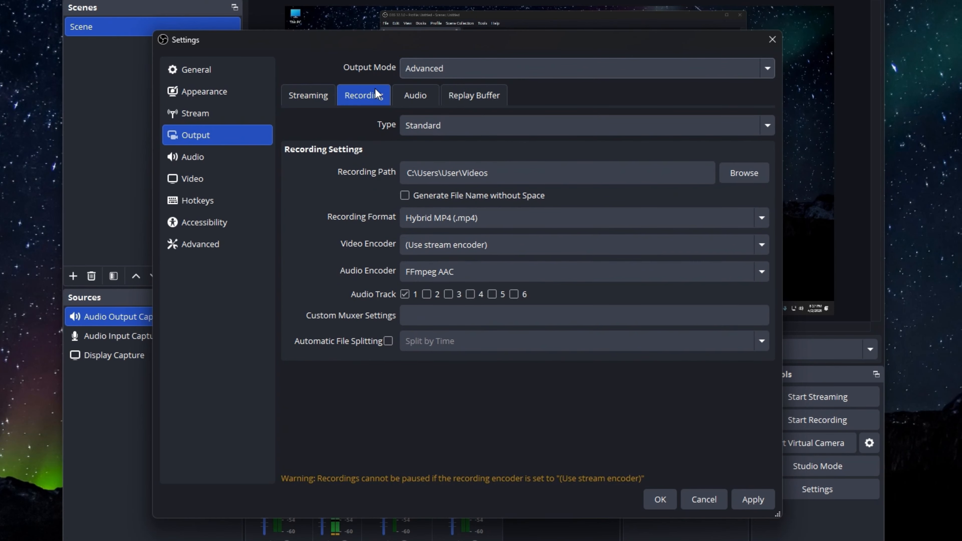
click(484, 125)
click(486, 150)
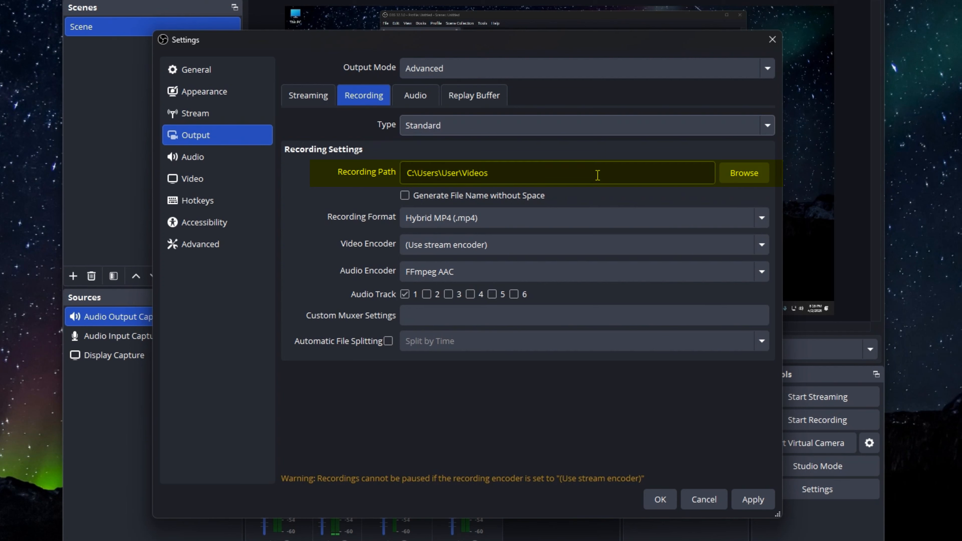
Set the recording format to Fragmented MP4 (.mp4) and the video encoder to QuickSync H.264
click(516, 225)
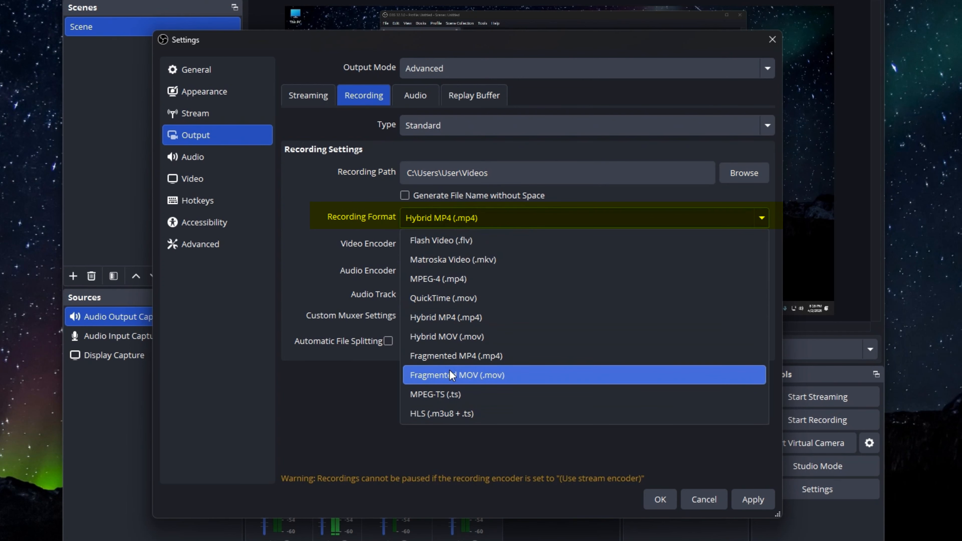
click(459, 357)
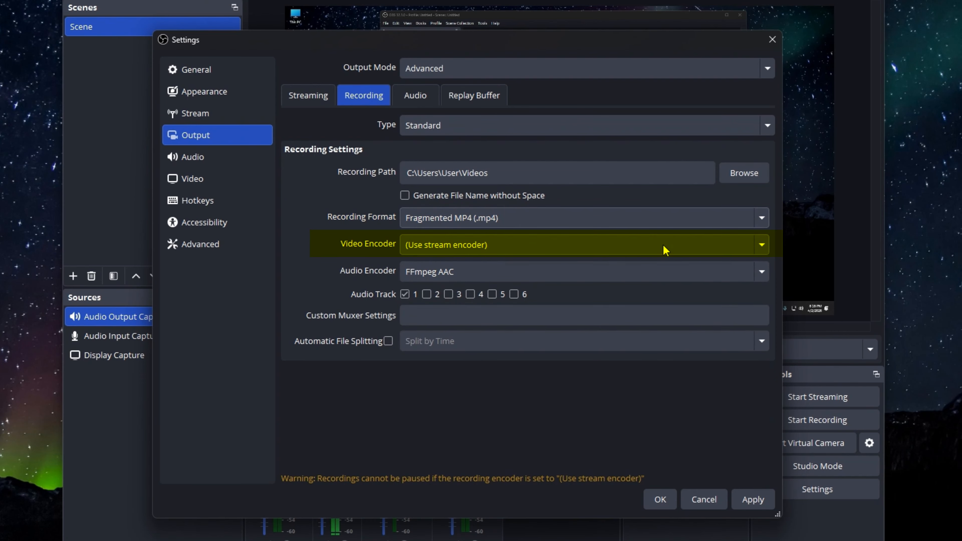
click(743, 245)
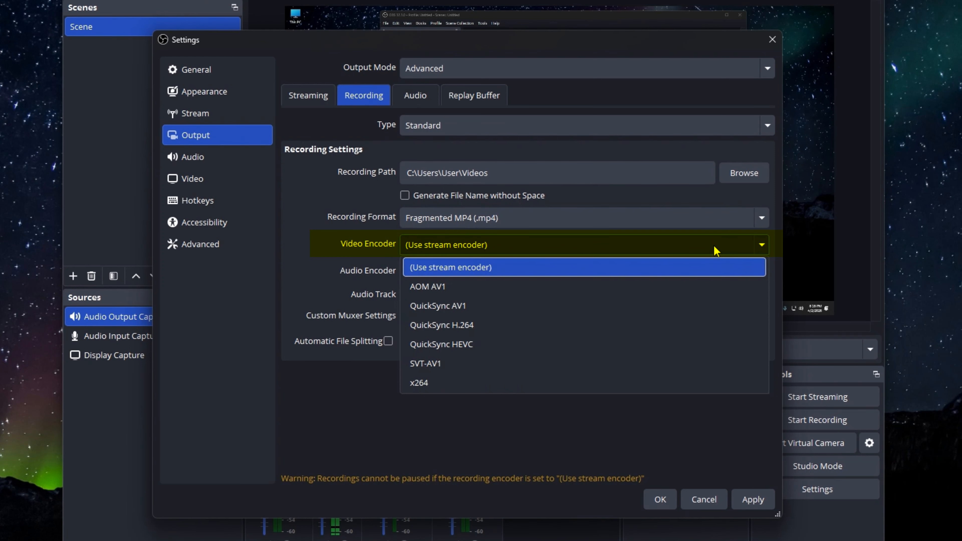
click(545, 325)
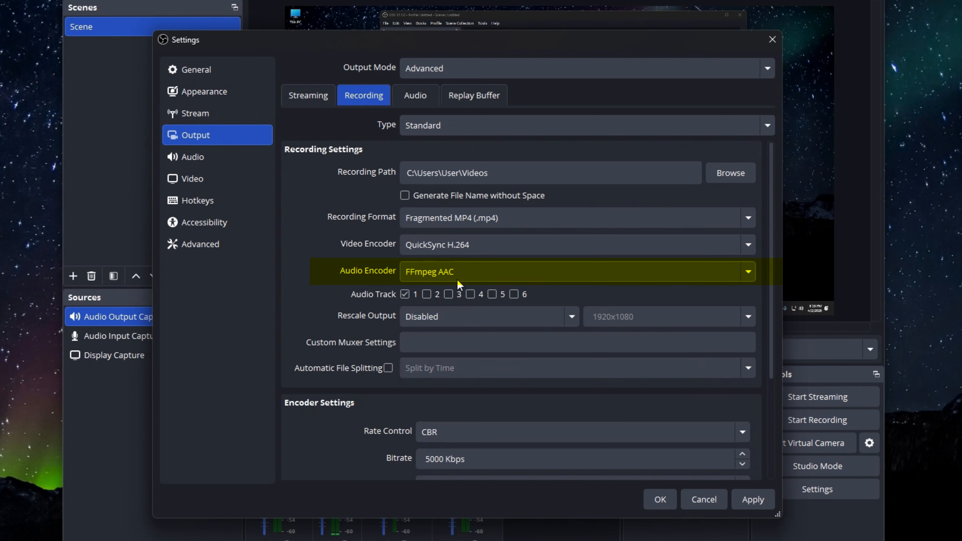
Choose CBR as the rate control in the recording encoder settings
scroll(602, 317, down, 3)
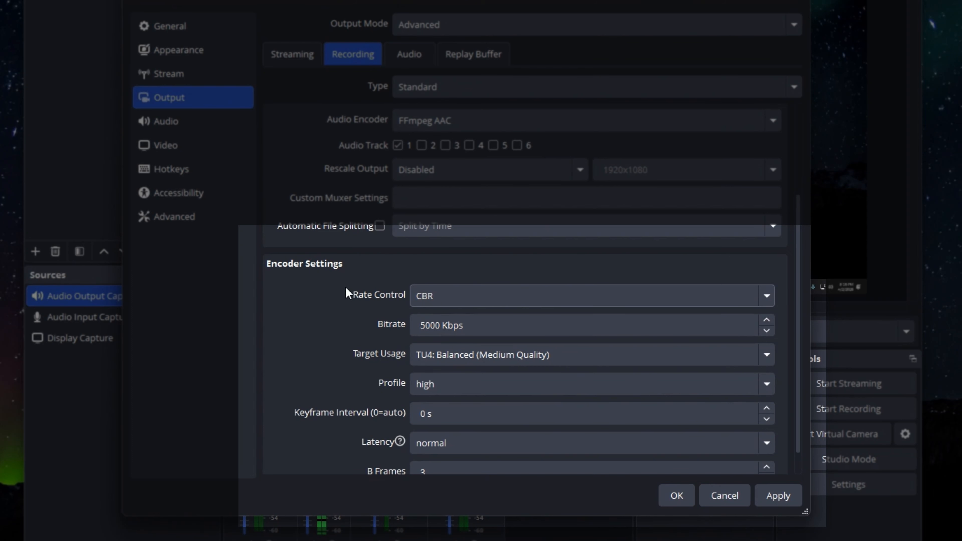
click(719, 301)
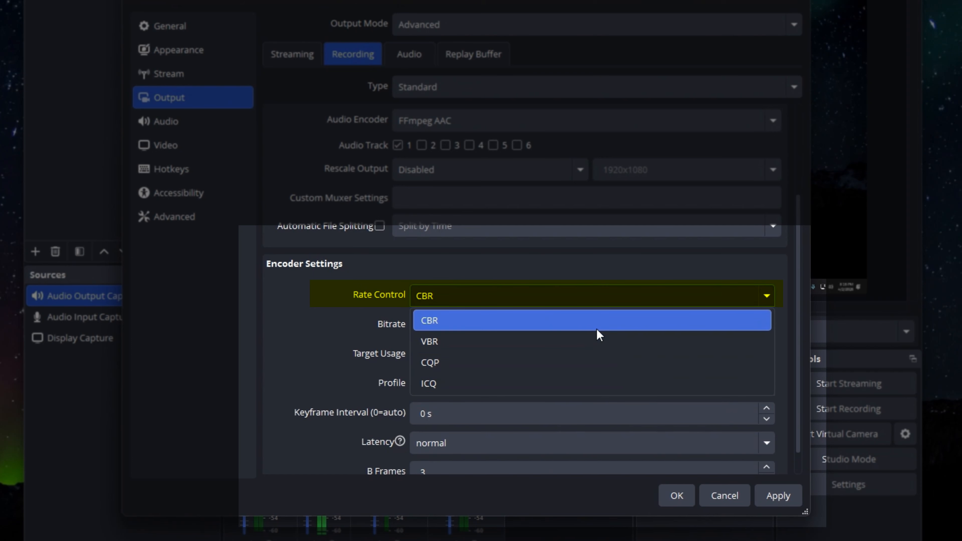
click(597, 328)
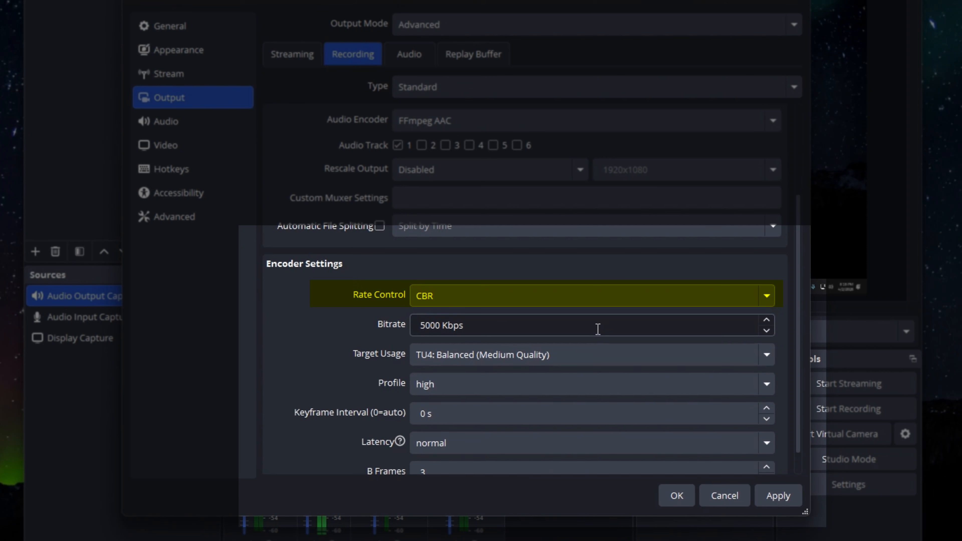
Switch the rate control to VBR with a bitrate of 3000 Kbps and a max bitrate of 5000 Kbps
click(551, 303)
click(512, 351)
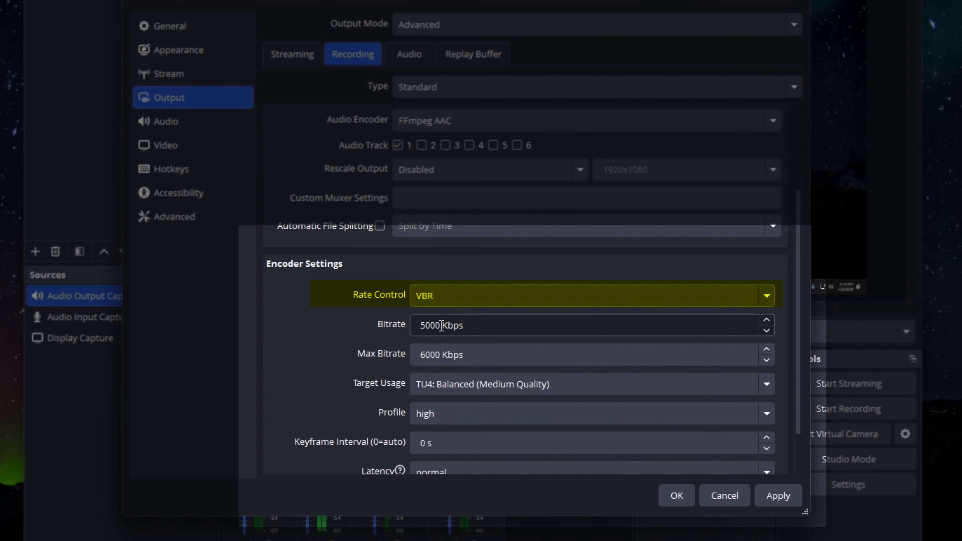
drag(441, 325, 390, 325)
text(3000)
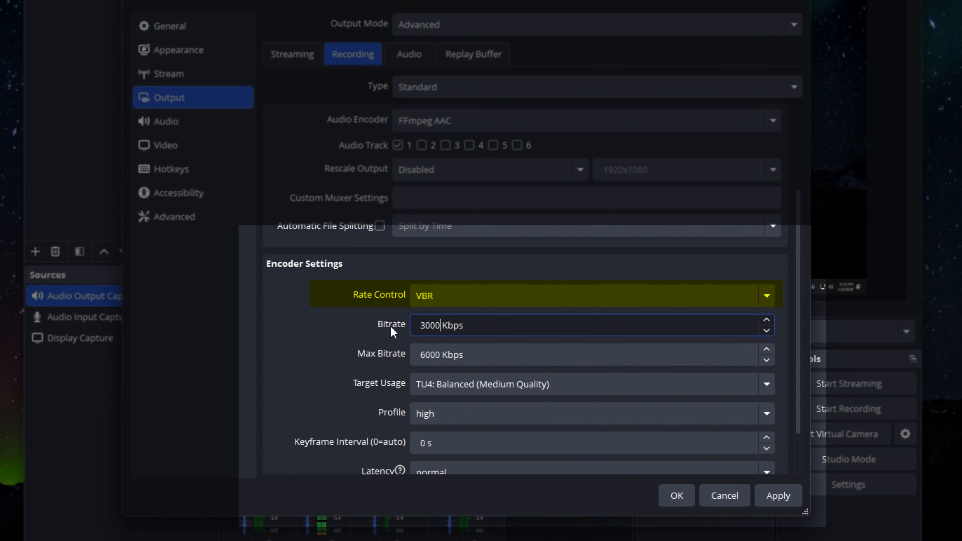
drag(440, 355, 395, 358)
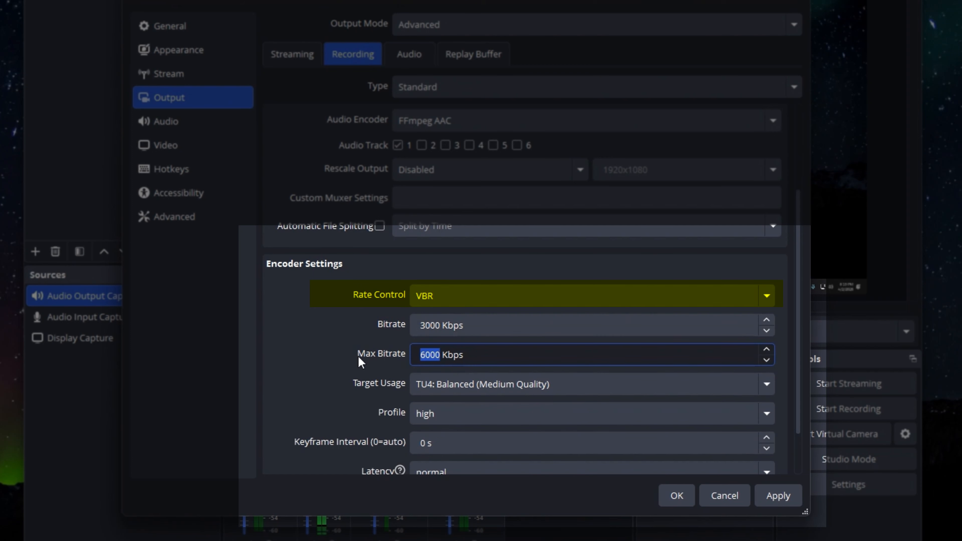
text(5000)
Change the rate control to CQP and set the CQP value to 20
click(525, 295)
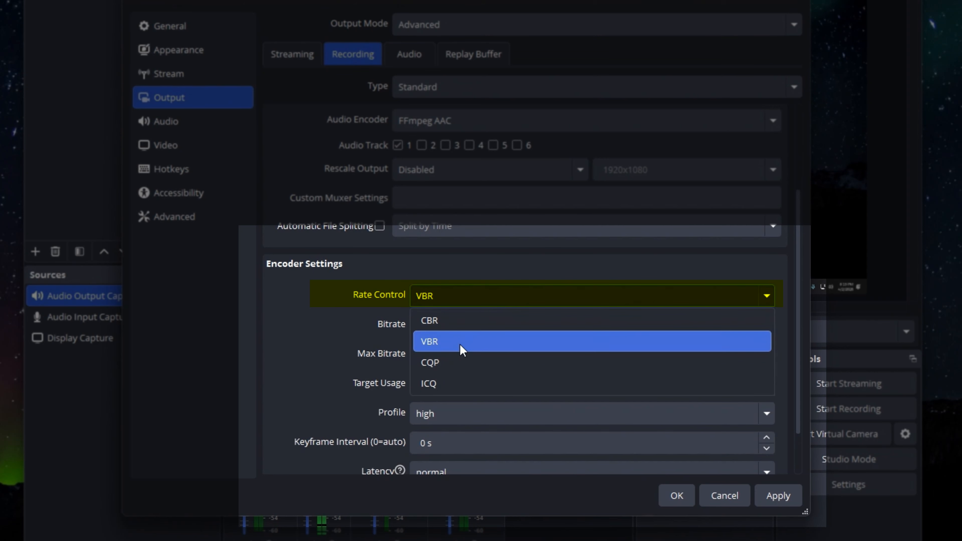
click(459, 371)
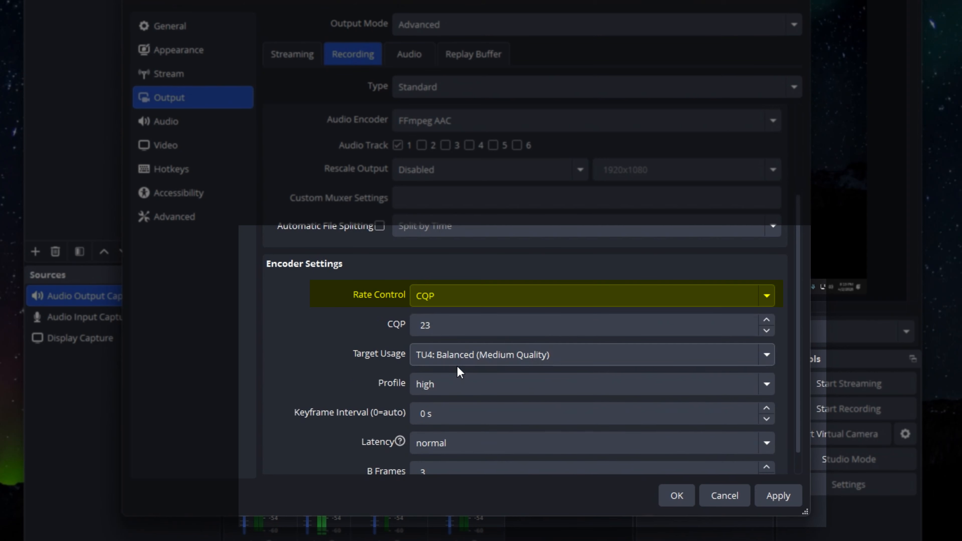
click(448, 333)
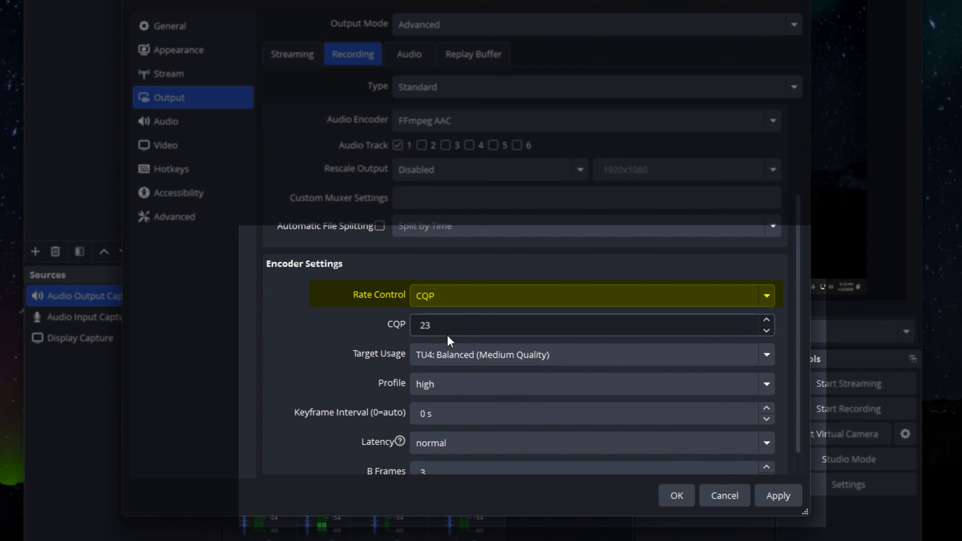
drag(445, 326, 399, 329)
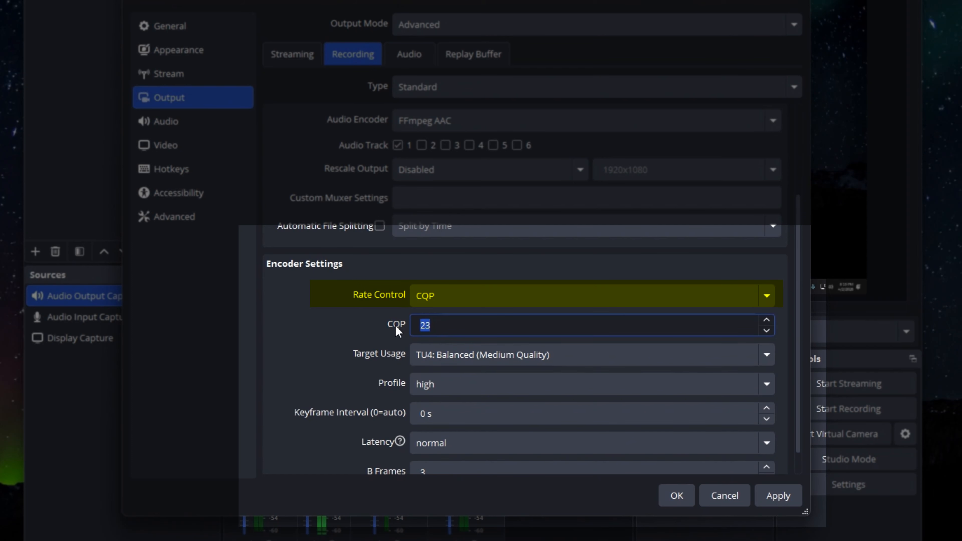
text(2)
click(326, 333)
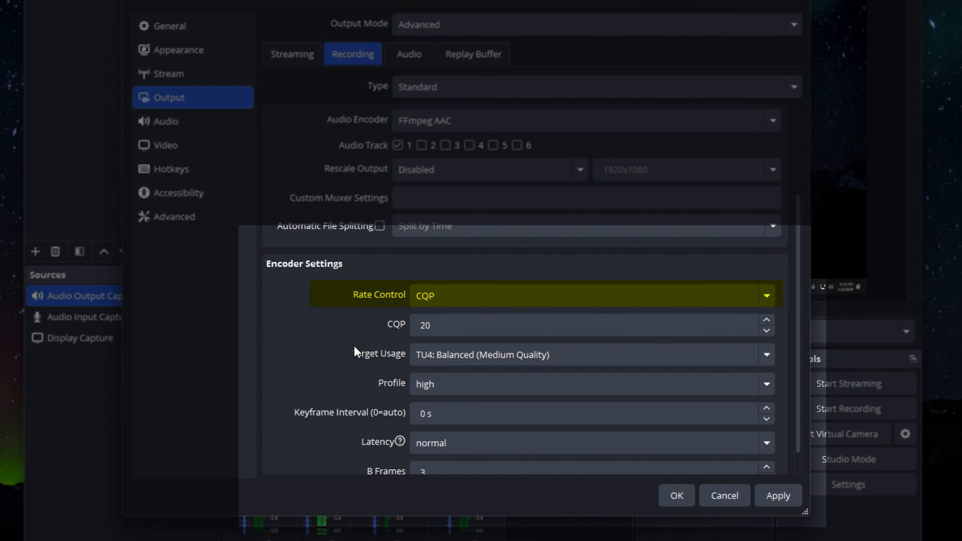
Check the remaining encoder settings, apply the output settings and close the settings window
scroll(479, 393, down, 1)
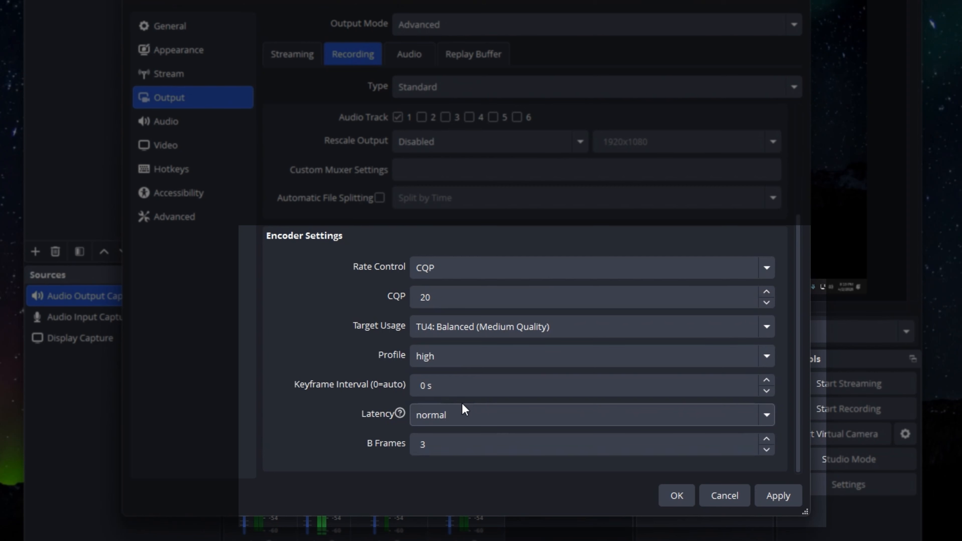
mouse_move(464, 408)
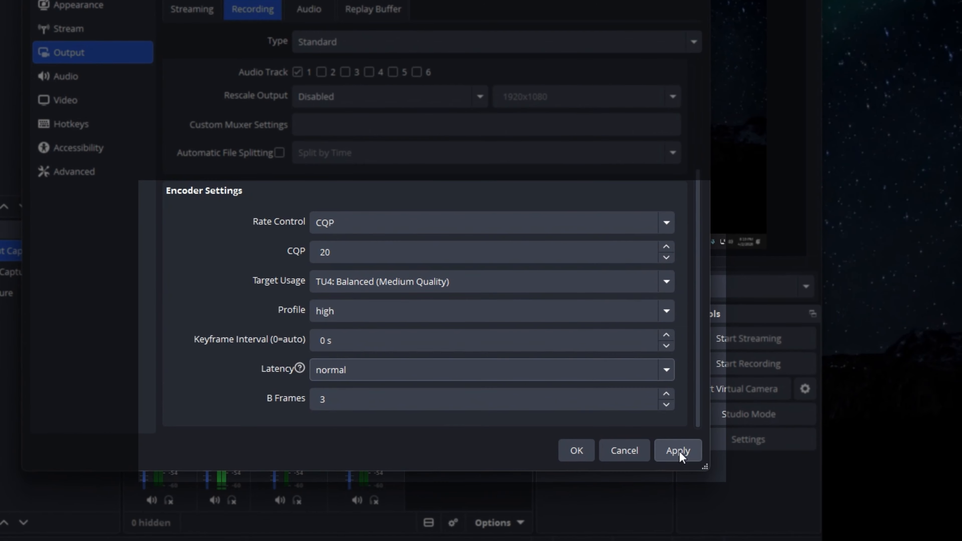
click(779, 497)
click(576, 454)
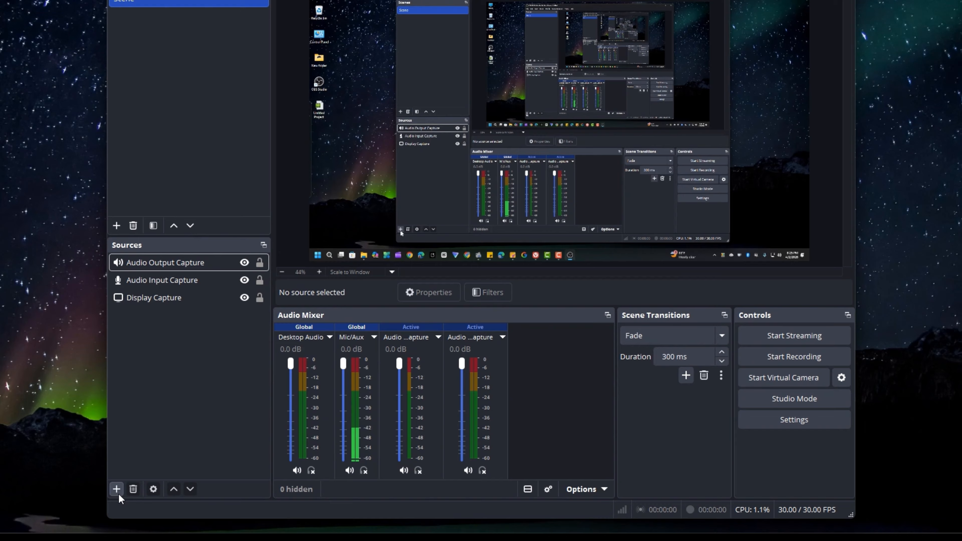
Add a new Video Capture Device source using Webcam C170 and place its image, scaled down, in the canvas's lower-right corner
click(118, 493)
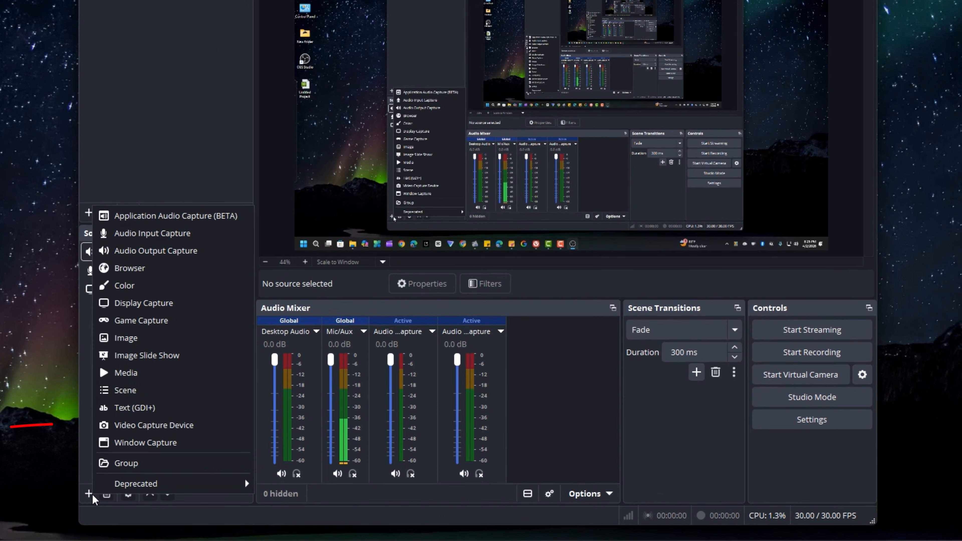
click(159, 426)
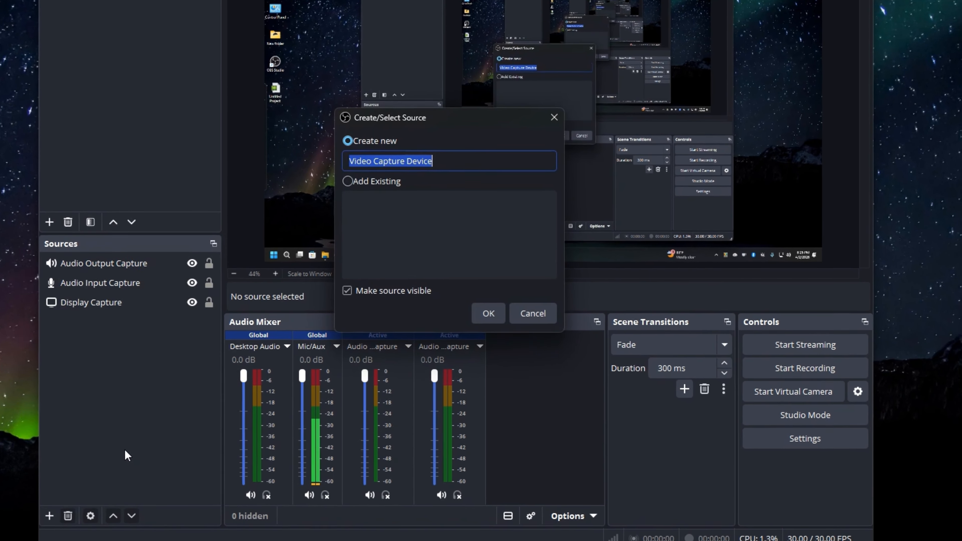
click(487, 316)
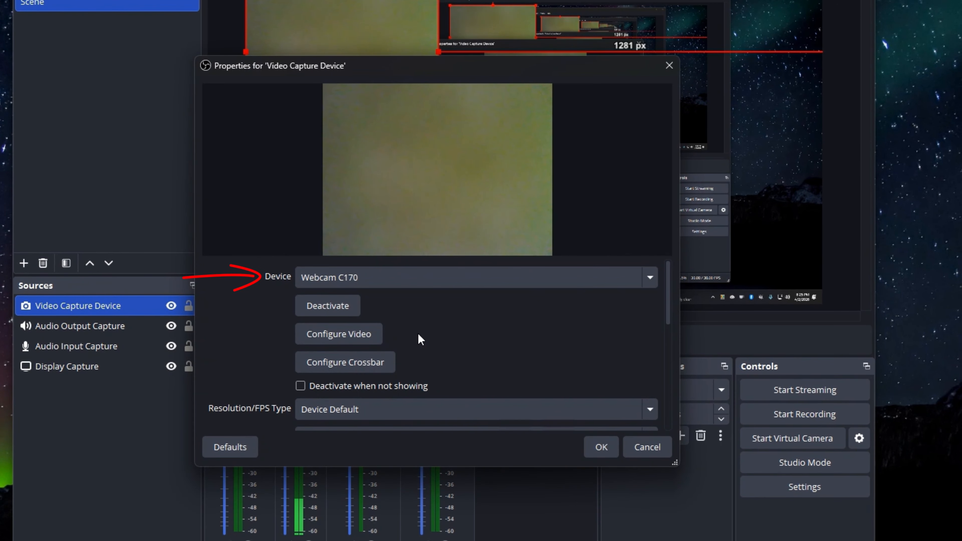
click(606, 446)
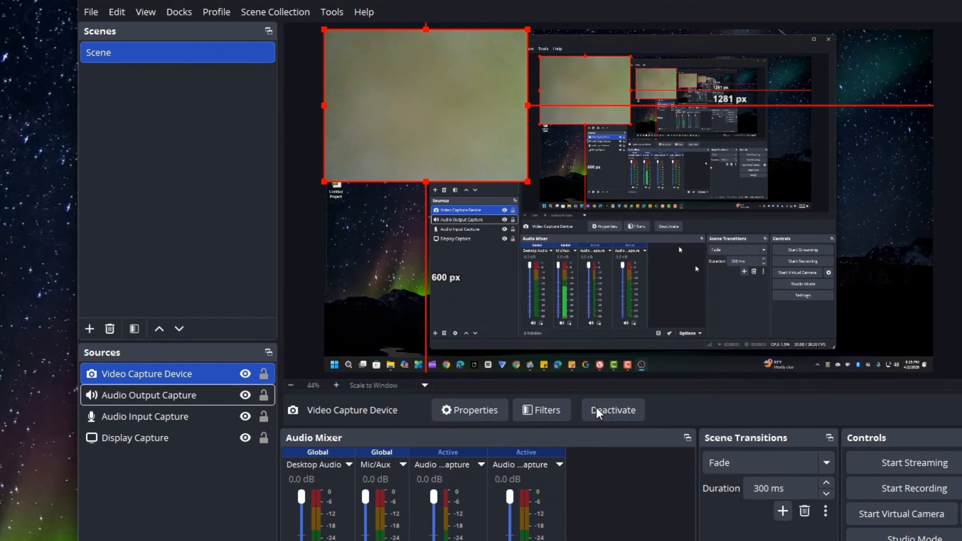
drag(354, 60, 754, 246)
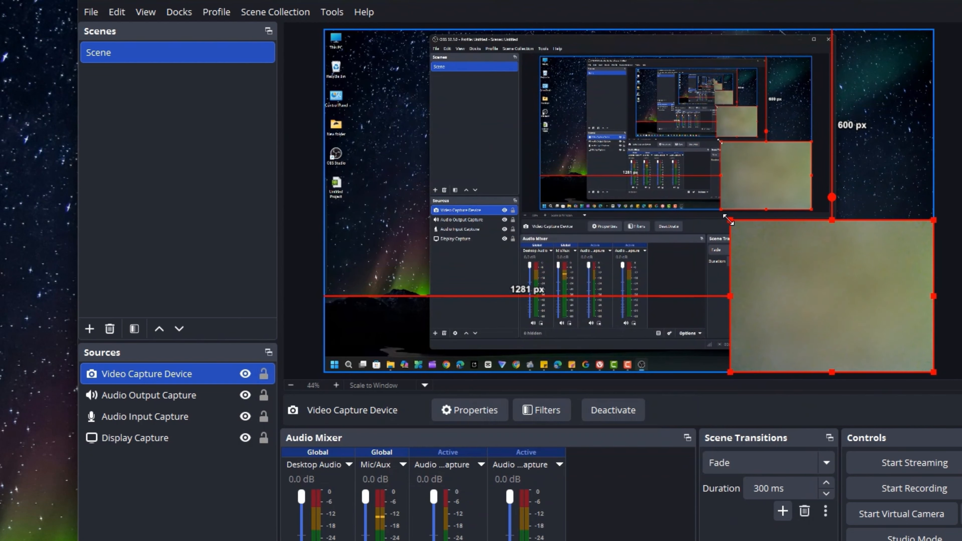
drag(730, 219, 835, 299)
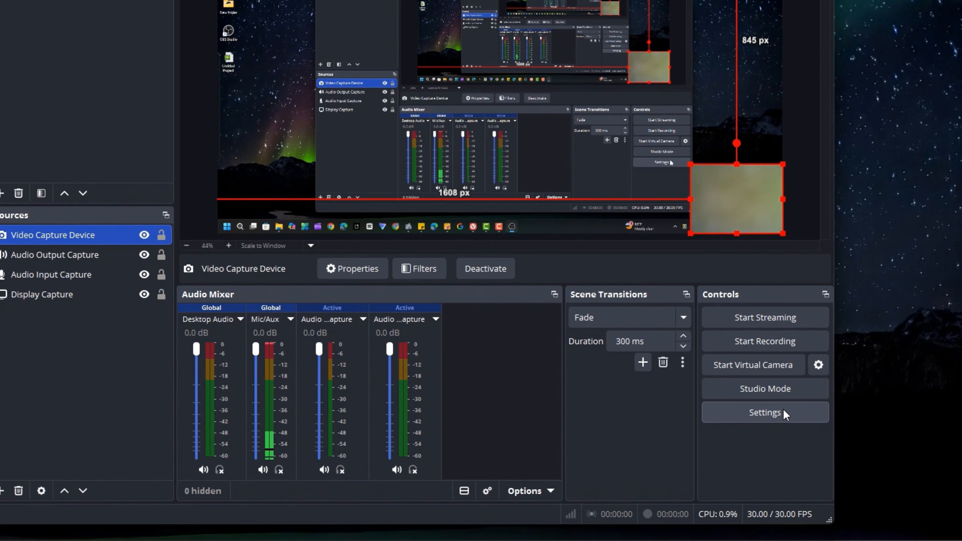
Assign F1 to Start Recording and F2 to Stop Recording in the hotkey settings, and close the settings window
click(783, 413)
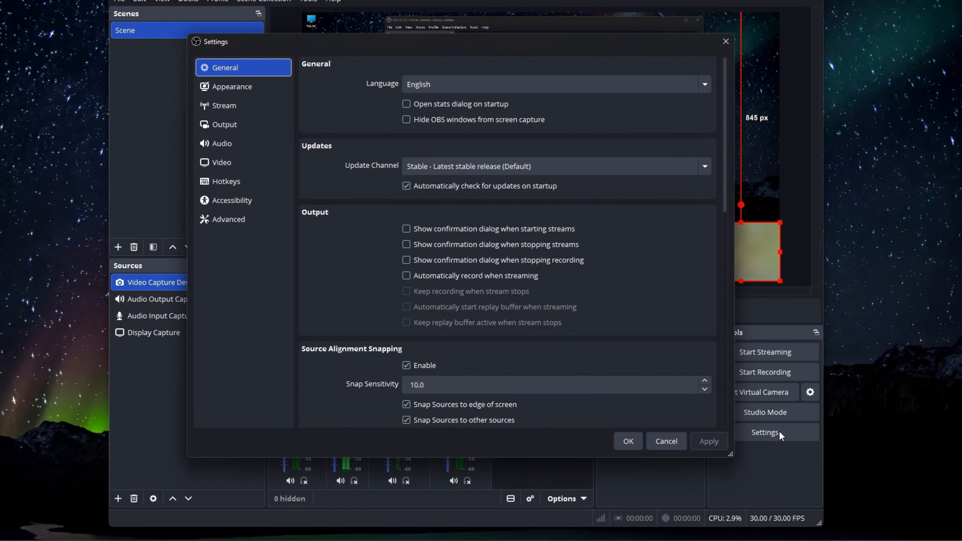
click(218, 186)
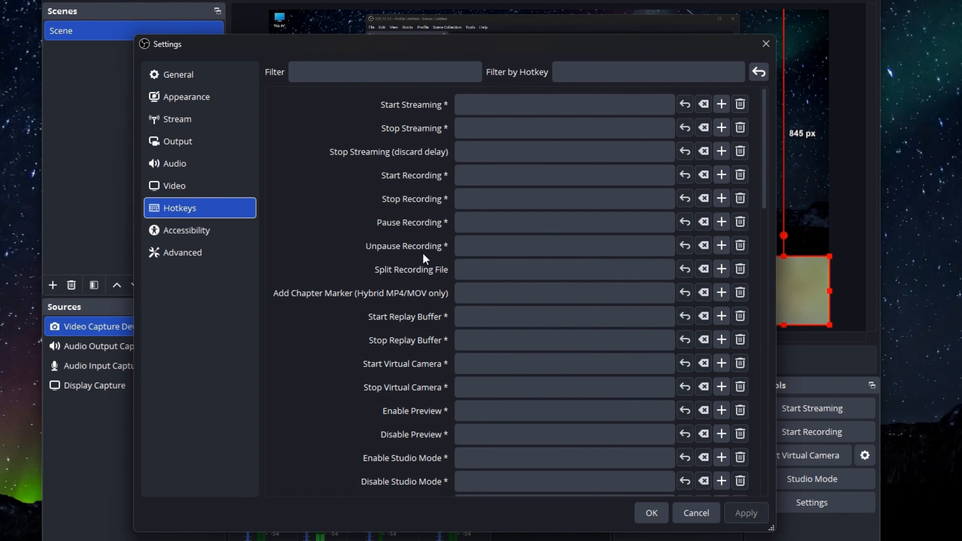
click(469, 176)
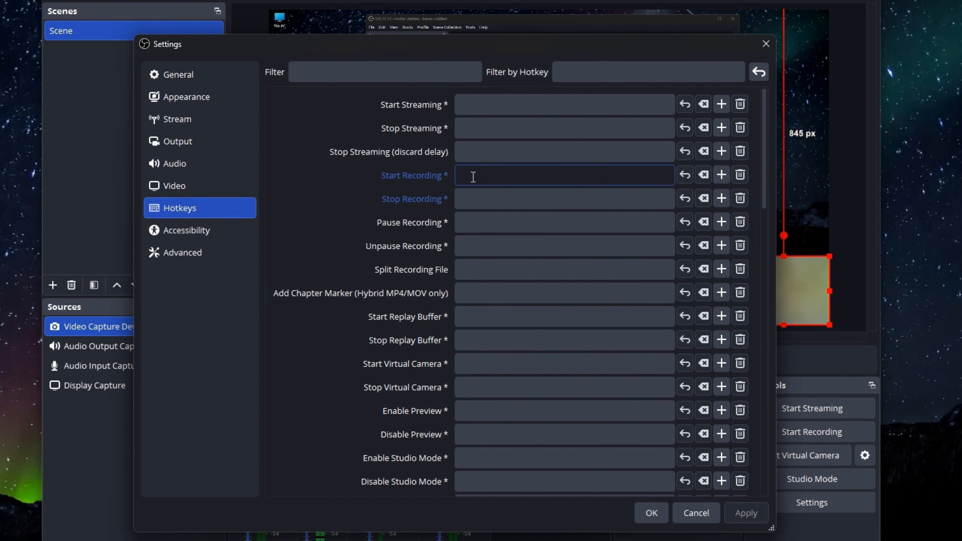
key(F1)
click(472, 197)
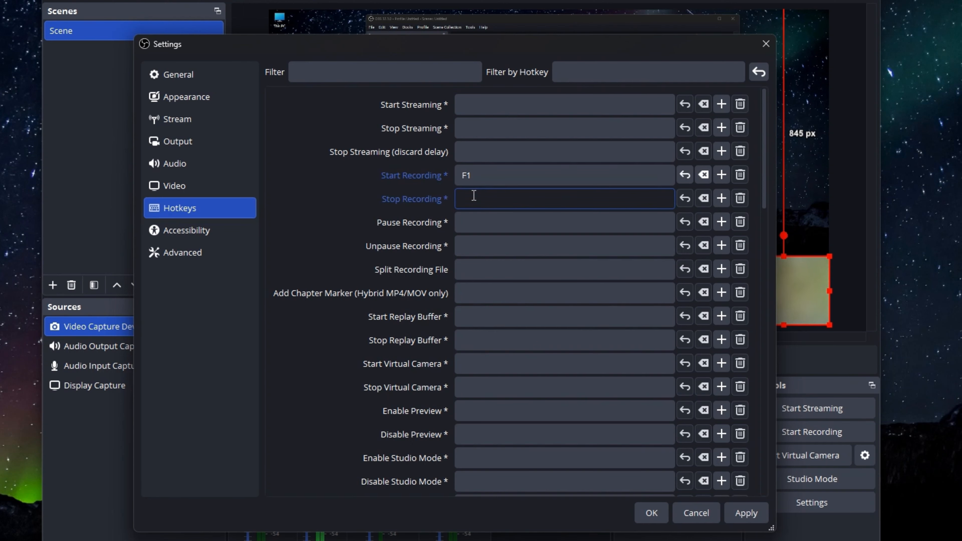
key(F2)
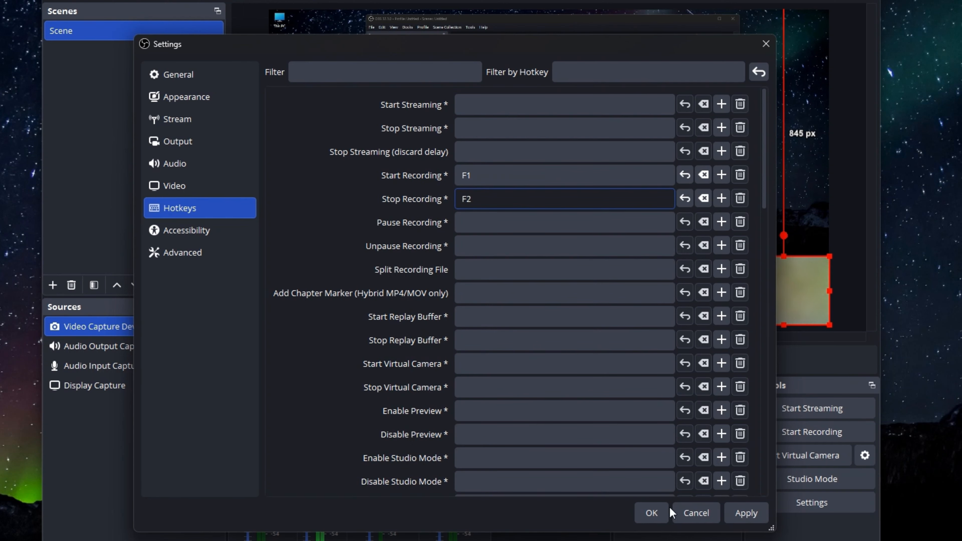
click(691, 512)
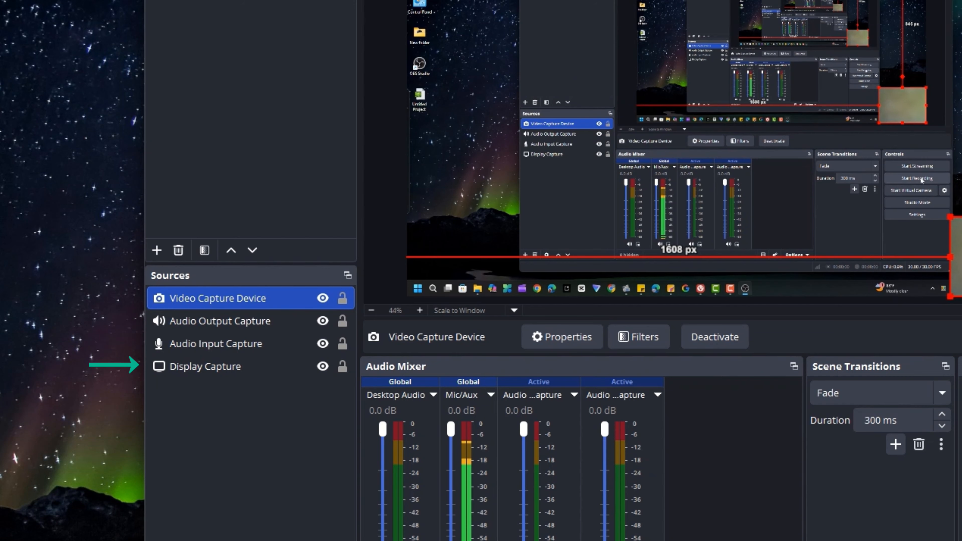
Start a short test recording of the scene and stop it after about two seconds
click(923, 399)
click(923, 399)
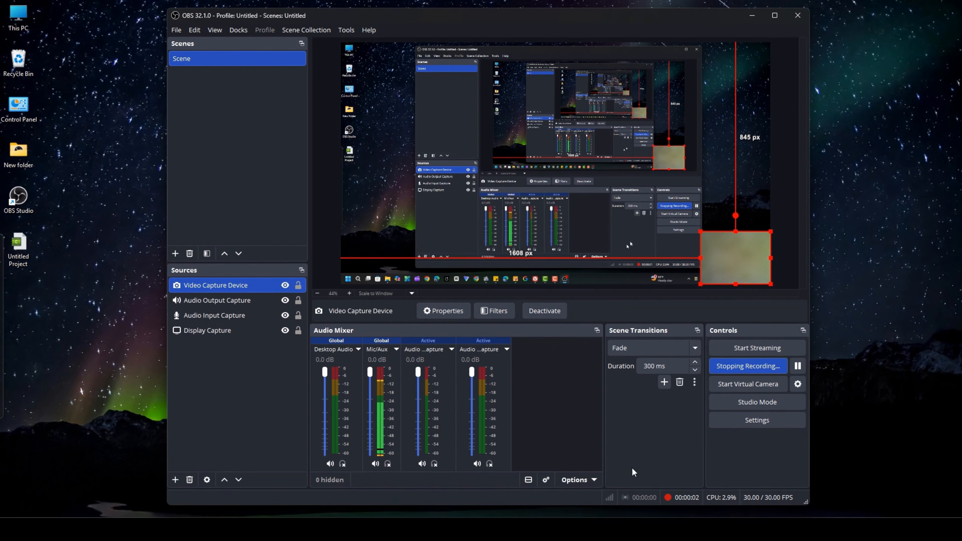